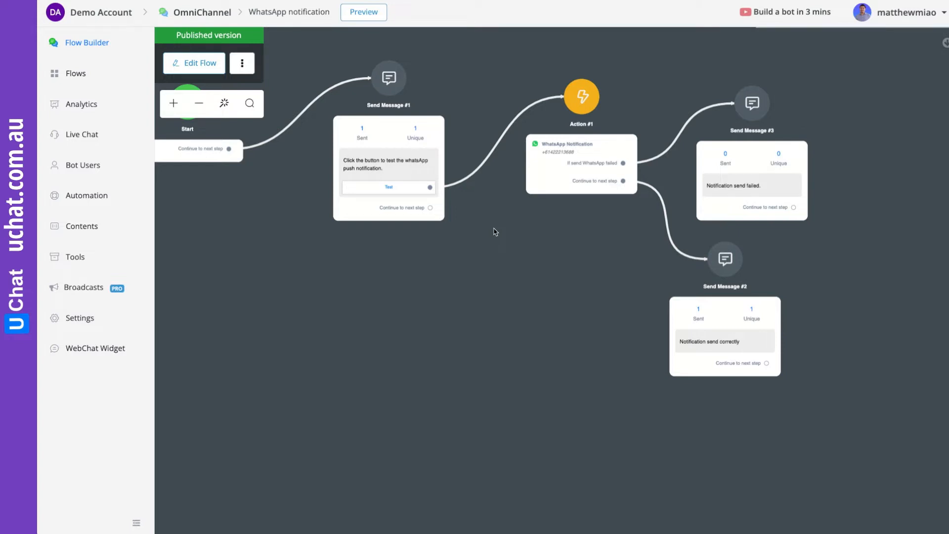
- Look over the existing inbound webhooks under Tools, then scroll through the sub flows list
click(90, 256)
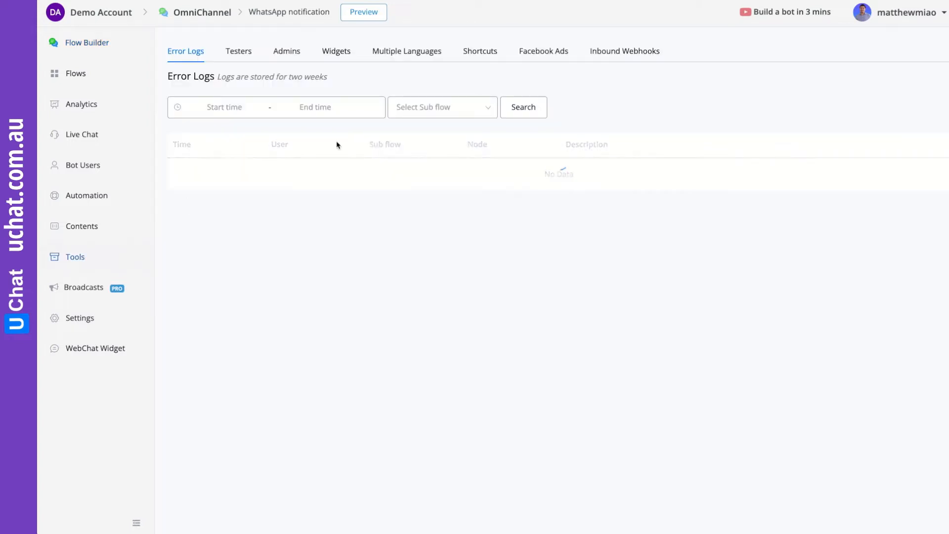
click(626, 53)
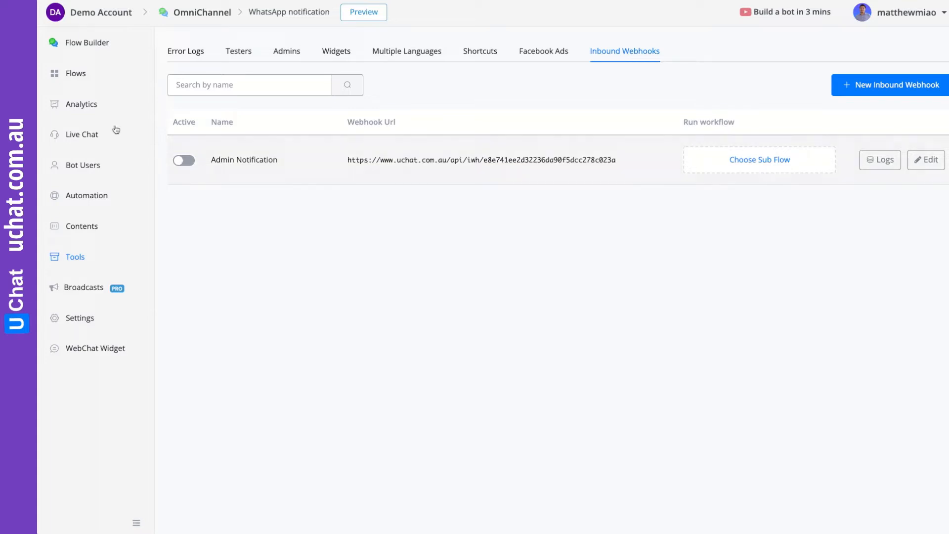
click(74, 77)
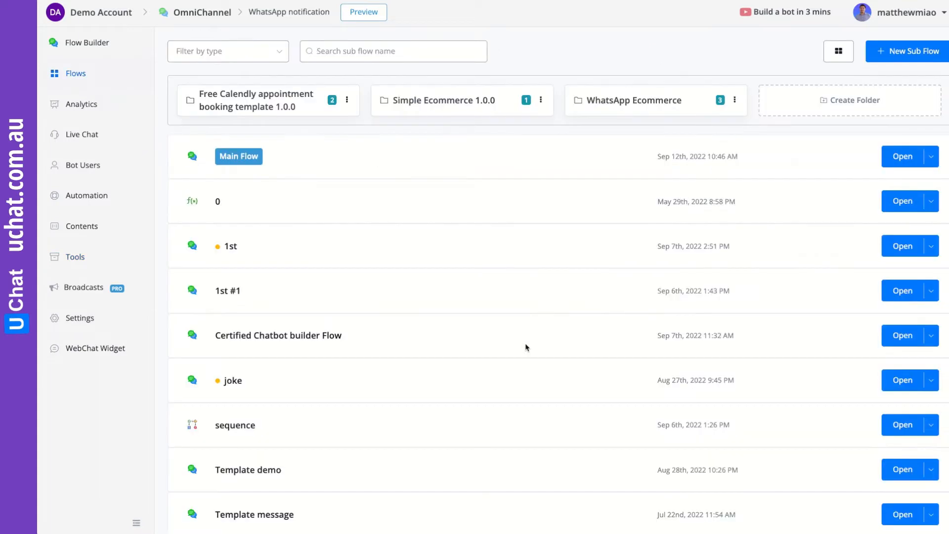
scroll(526, 345, down, 3)
- Open the WhatsApp notification flow and start an editable draft of it
click(905, 500)
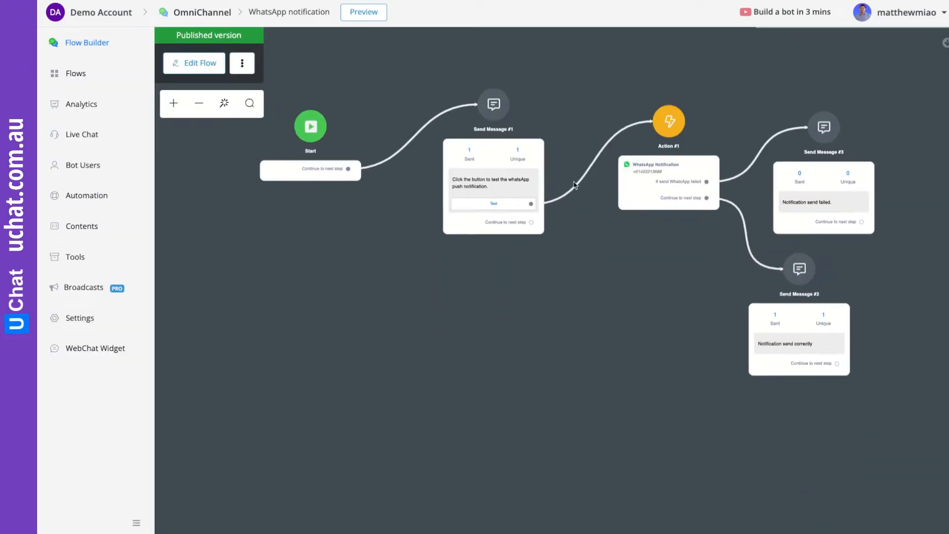
scroll(575, 183, up, 5)
scroll(664, 343, down, 5)
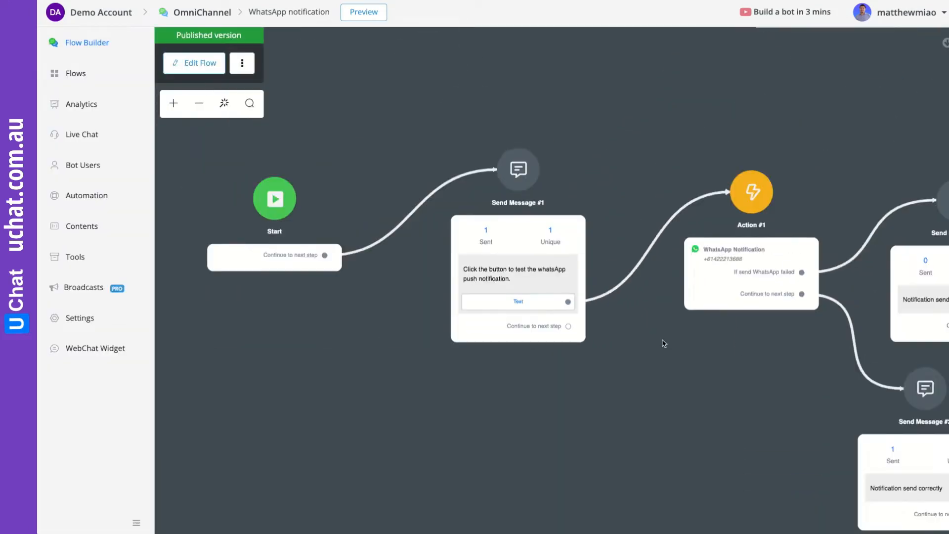
drag(662, 343, 515, 289)
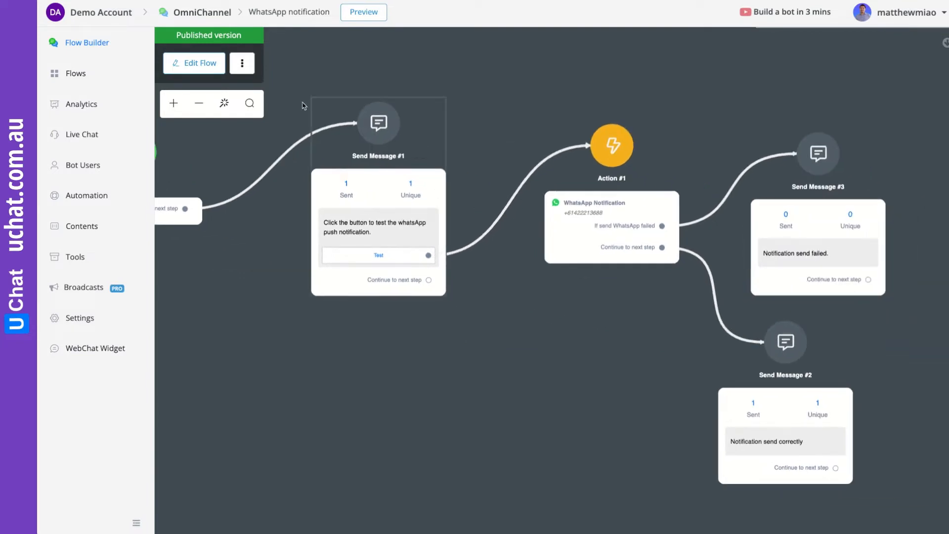
click(193, 63)
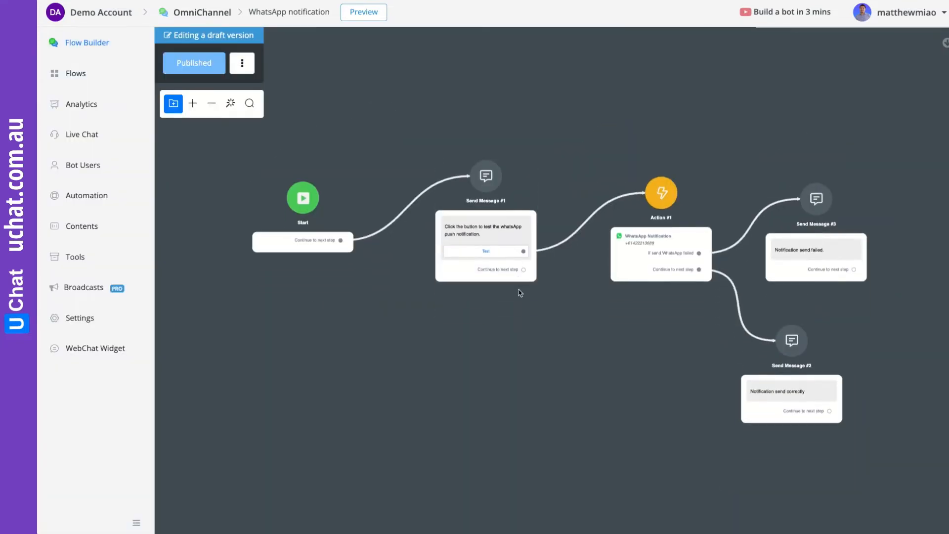
- Delete the Send Message #1 link to Action #1, reposition the node, and drag from Test
click(585, 217)
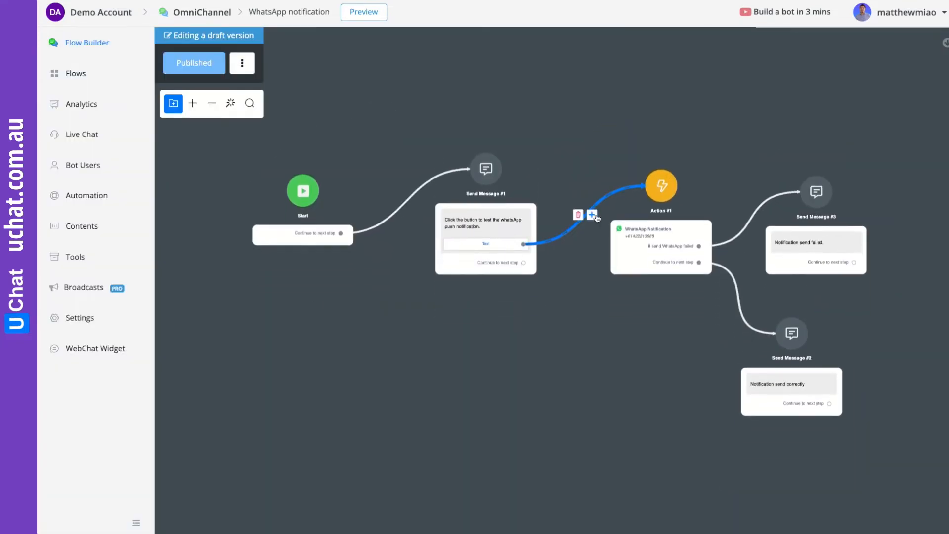
click(578, 214)
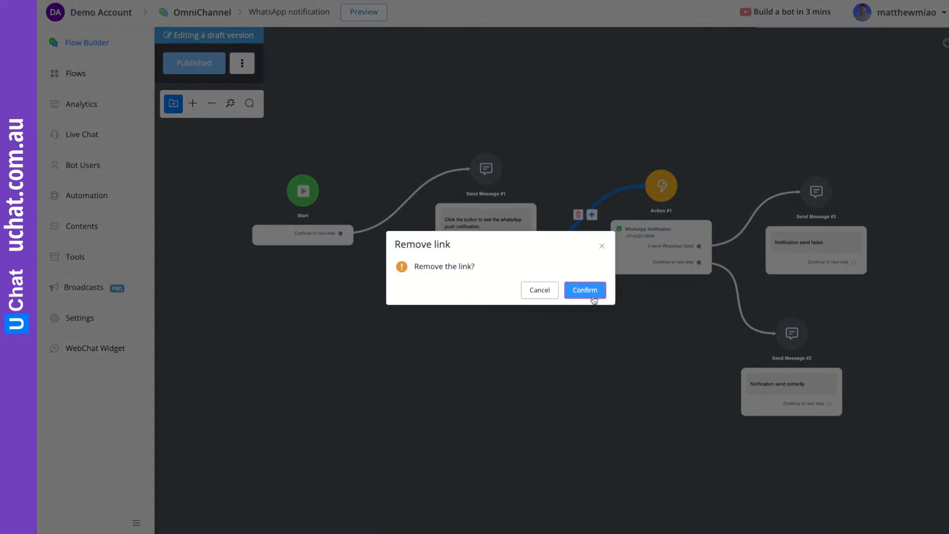
click(590, 293)
drag(585, 318, 660, 262)
drag(538, 199, 371, 350)
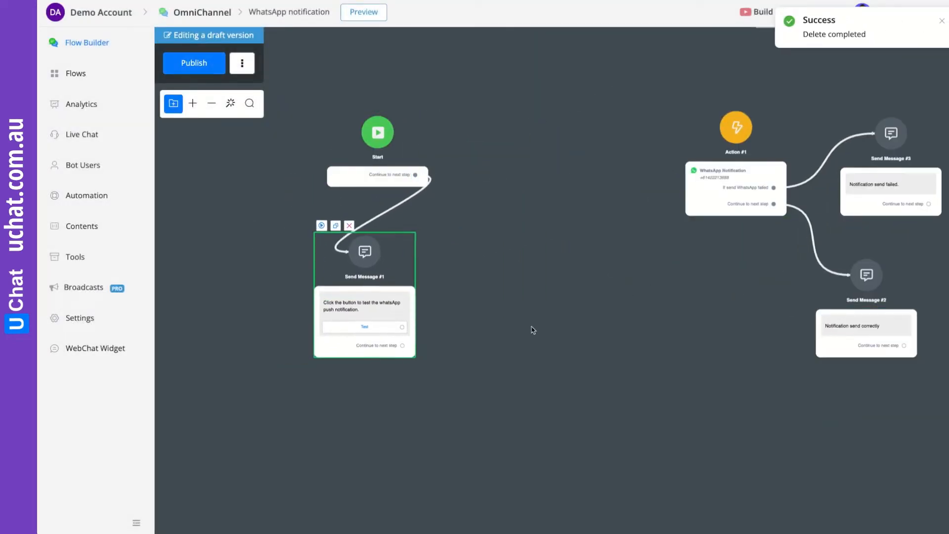
drag(531, 327, 390, 330)
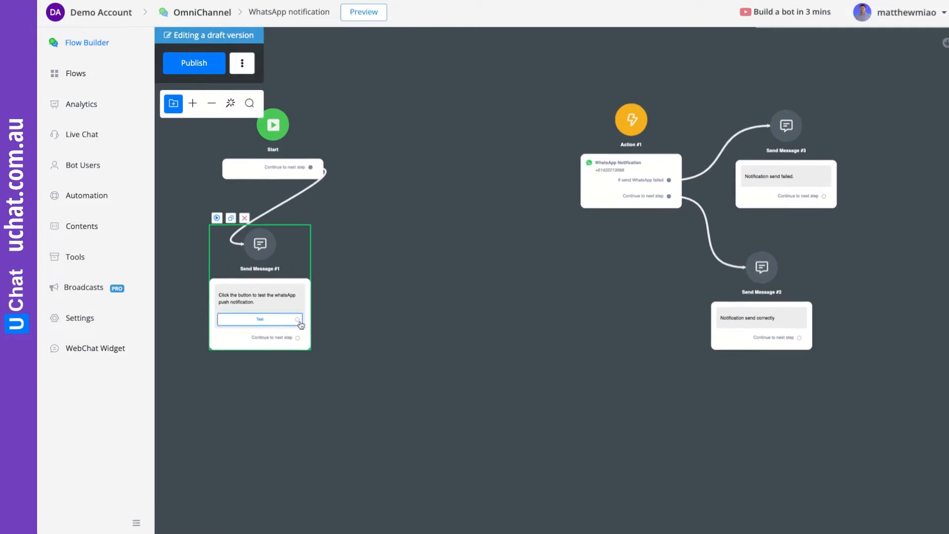
drag(297, 319, 400, 267)
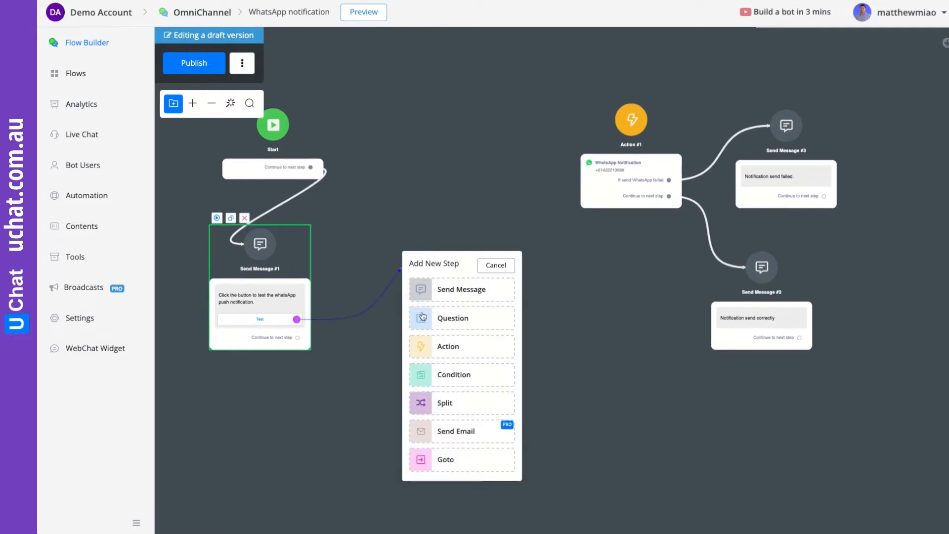
- Add Action #2 with an empty External Request after the Test button and publish the flow
click(469, 330)
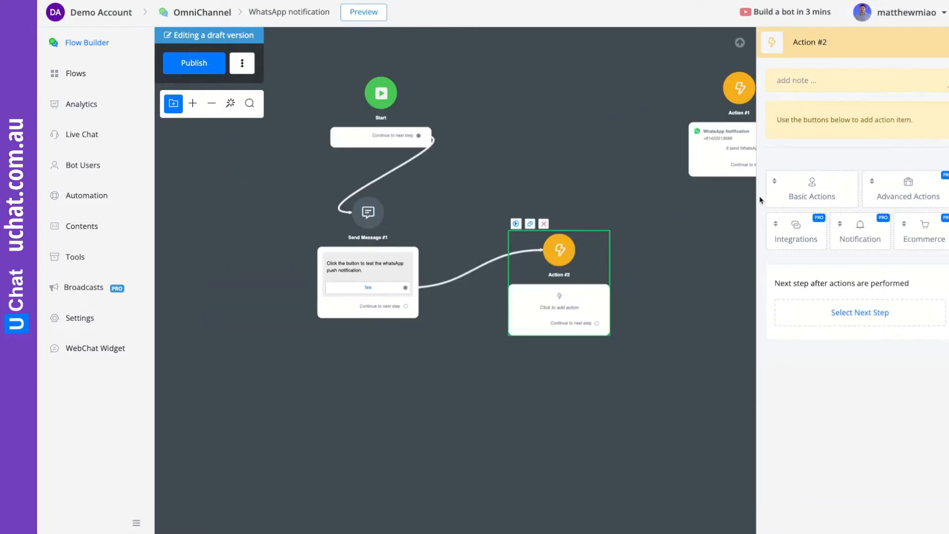
click(894, 198)
click(894, 233)
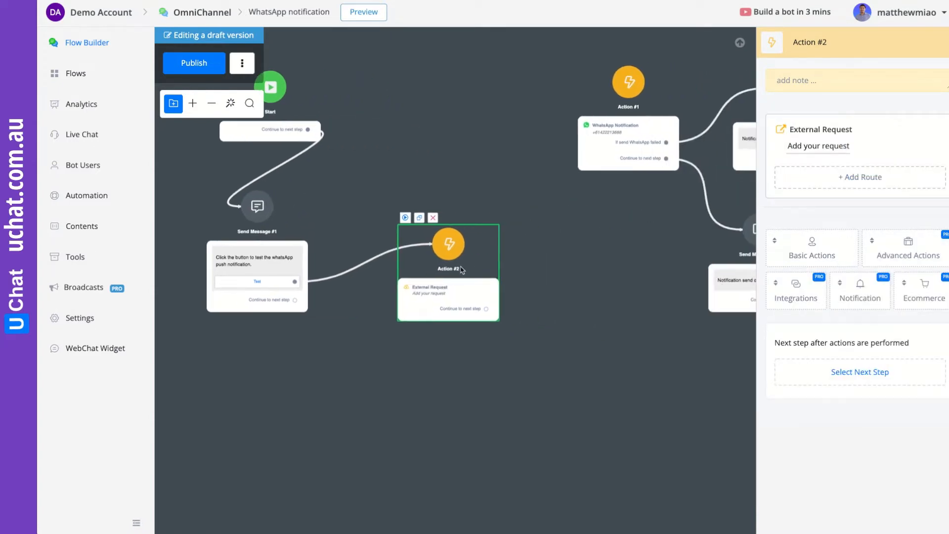
click(822, 146)
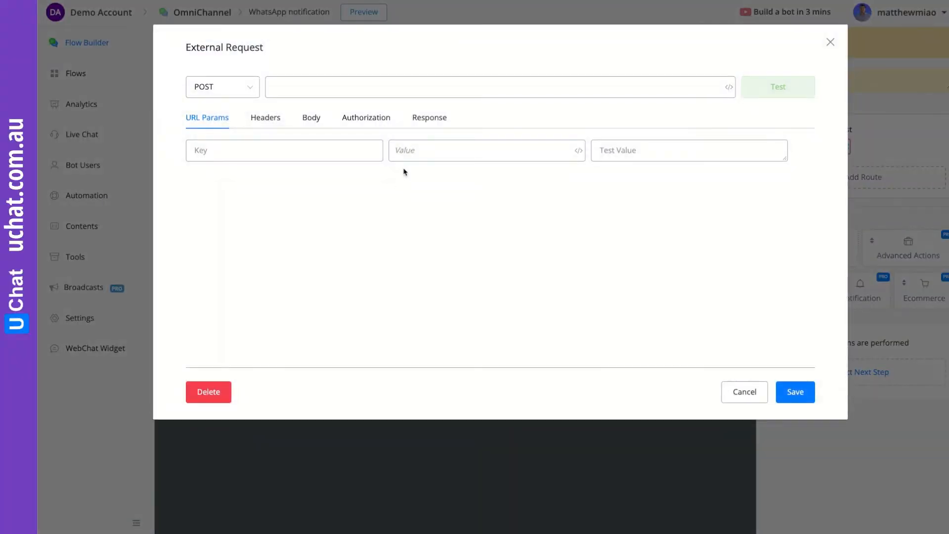
click(279, 85)
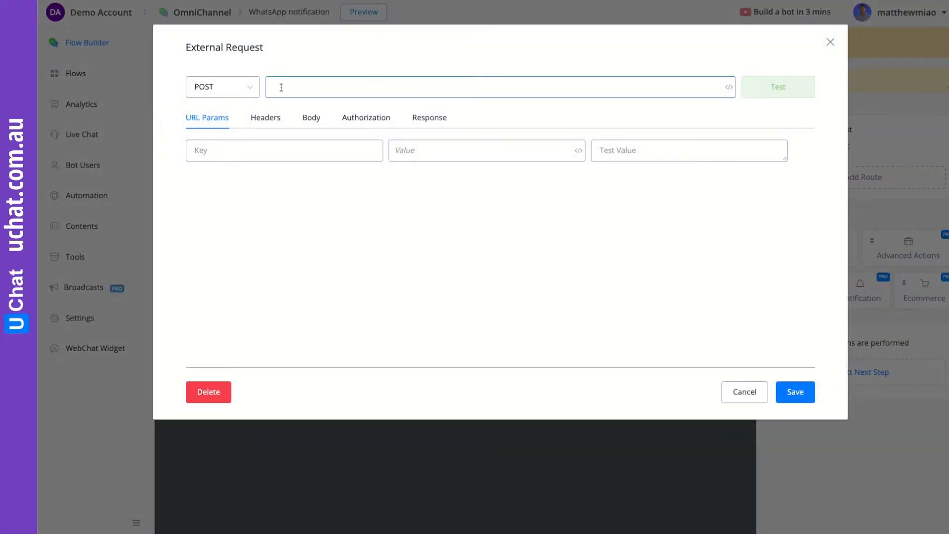
click(805, 394)
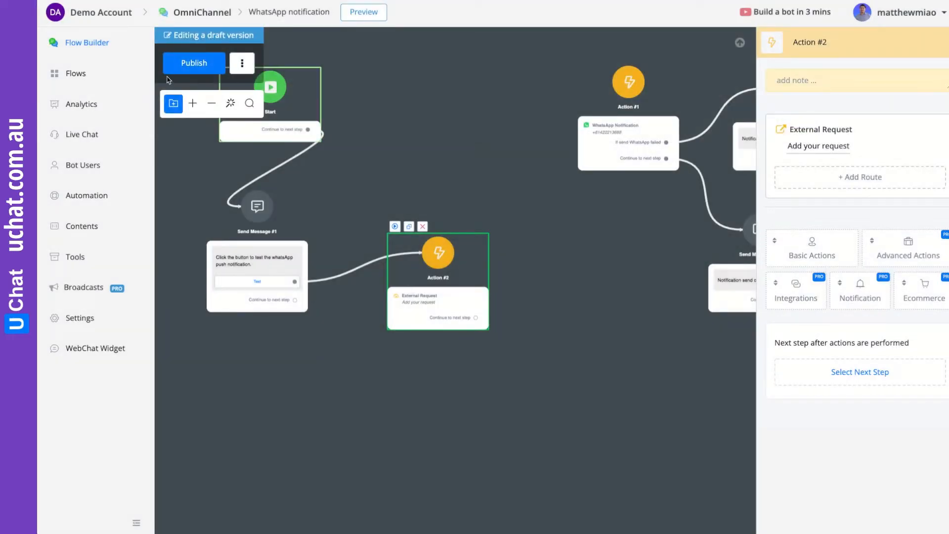
click(181, 65)
click(75, 257)
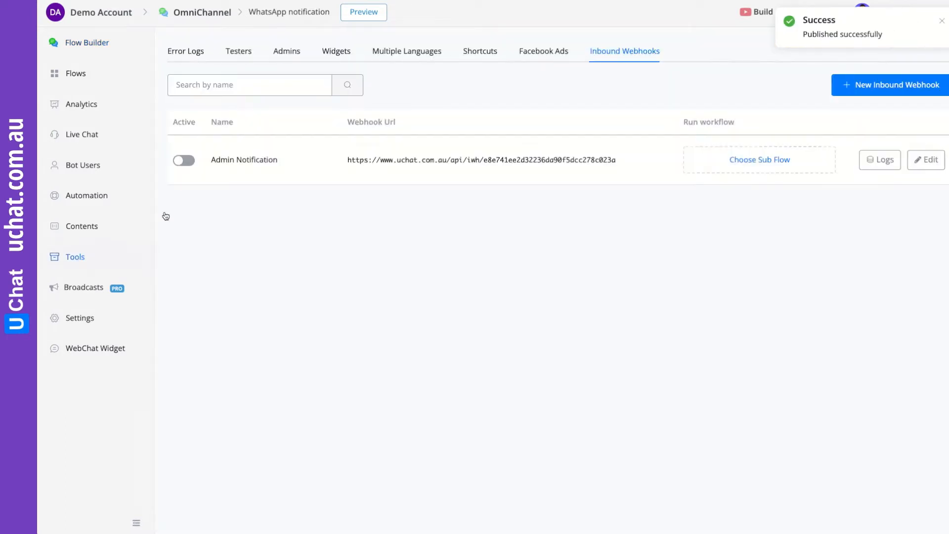
- Create the inbound webhook 'Admin Template Message' and copy its webhook URL
click(898, 87)
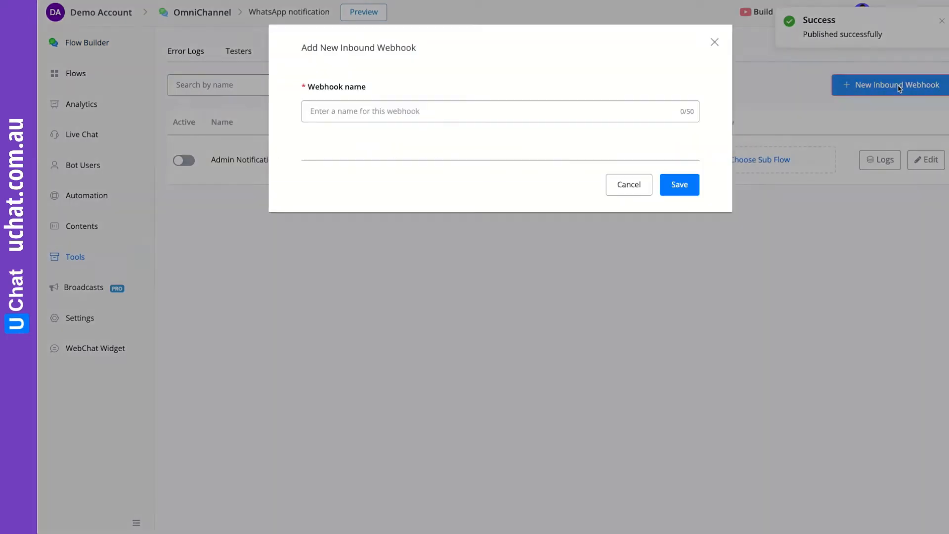
click(403, 111)
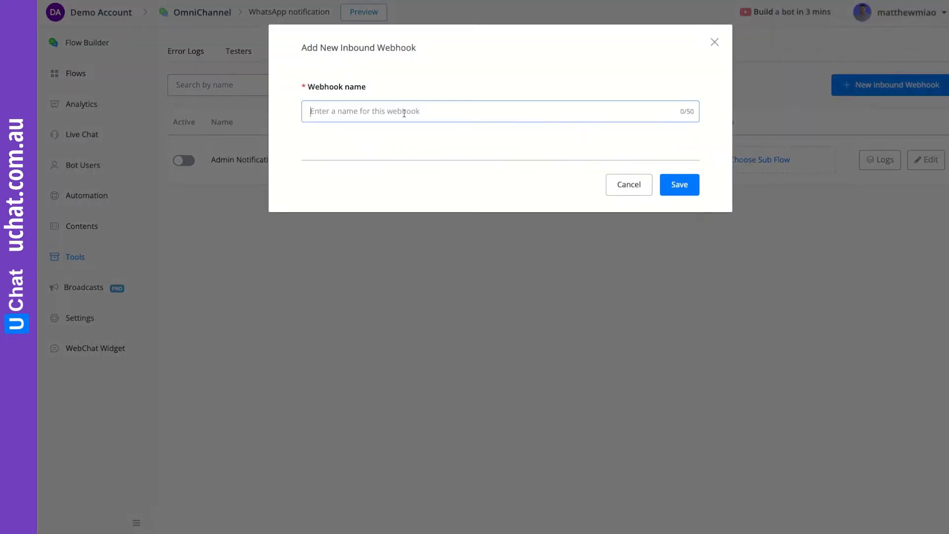
text(A)
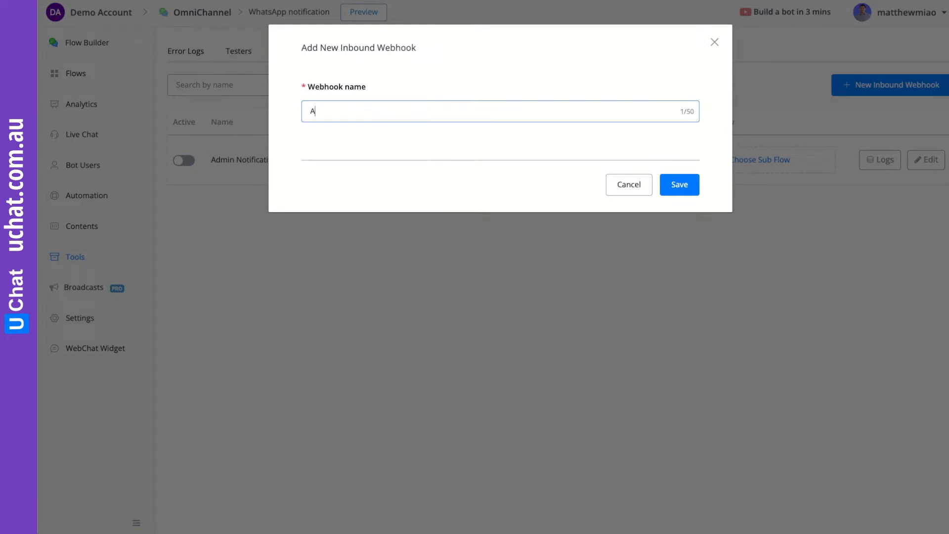
text(dmin Template Message)
click(679, 184)
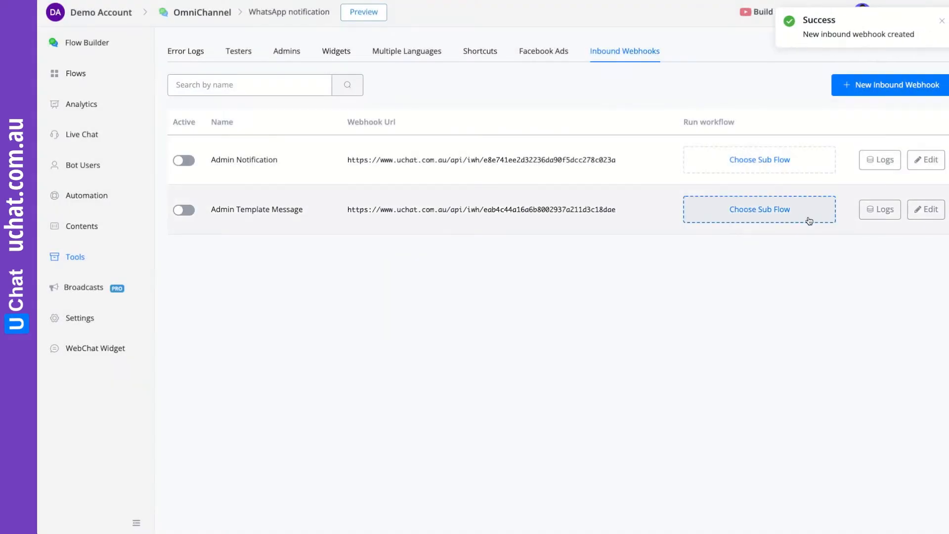
click(516, 218)
click(77, 74)
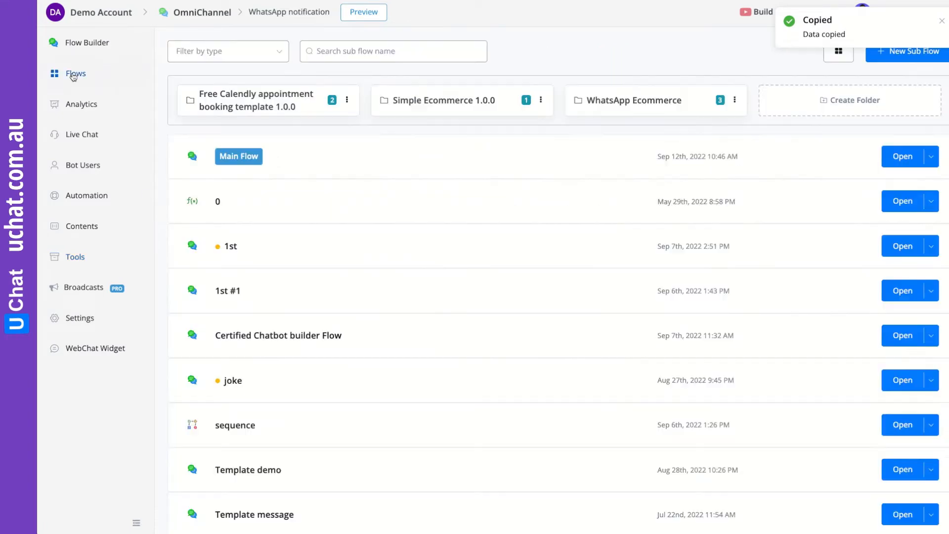
- Paste the Admin Template Message webhook URL into Action #2's External Request URL
scroll(630, 318, down, 2)
click(901, 498)
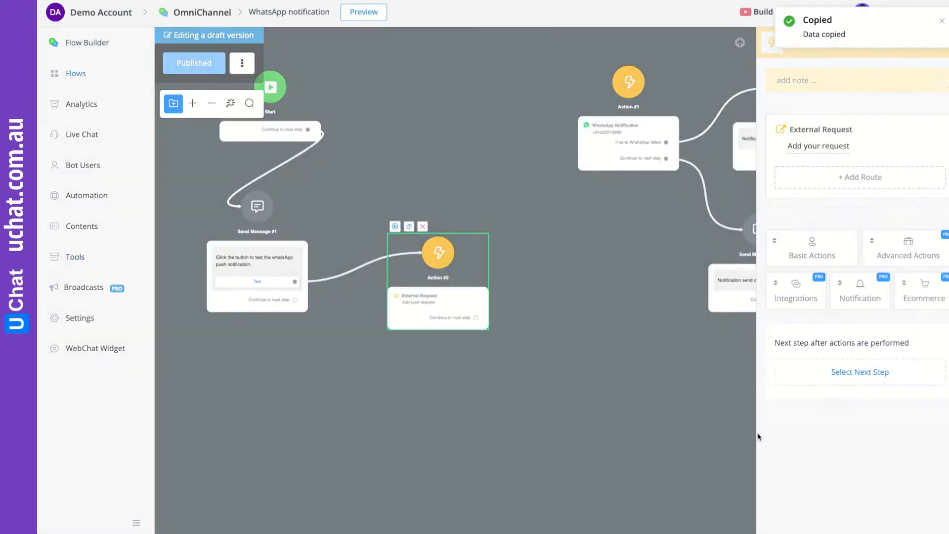
scroll(515, 370, up, 5)
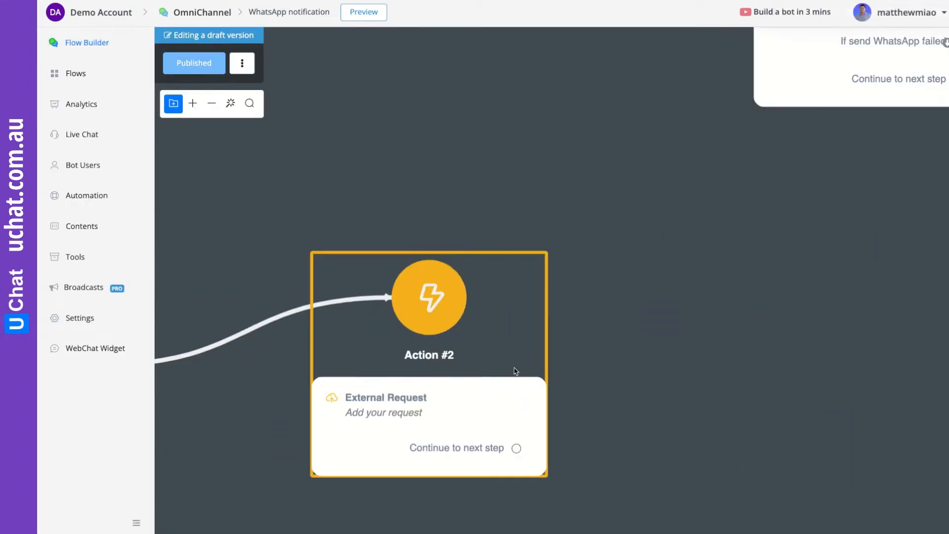
drag(624, 391, 658, 303)
click(446, 295)
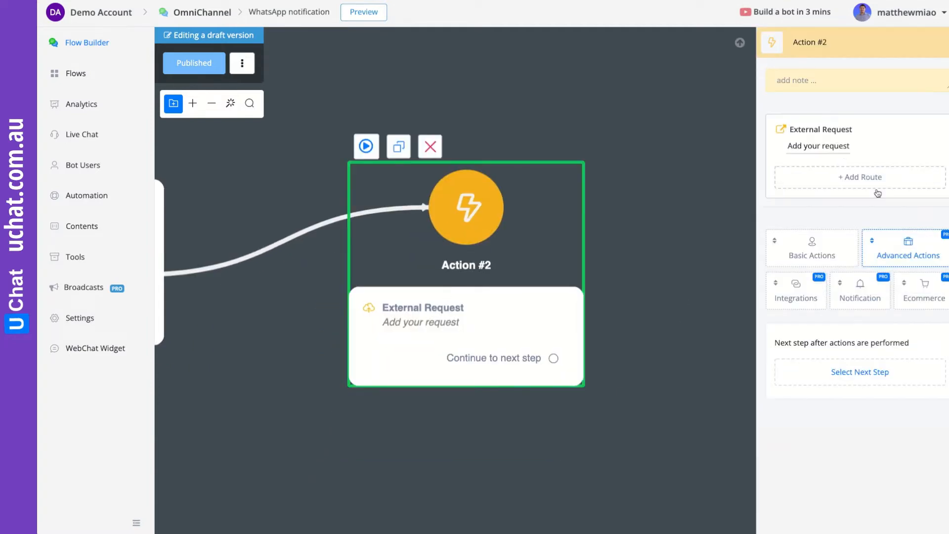
click(829, 153)
click(331, 87)
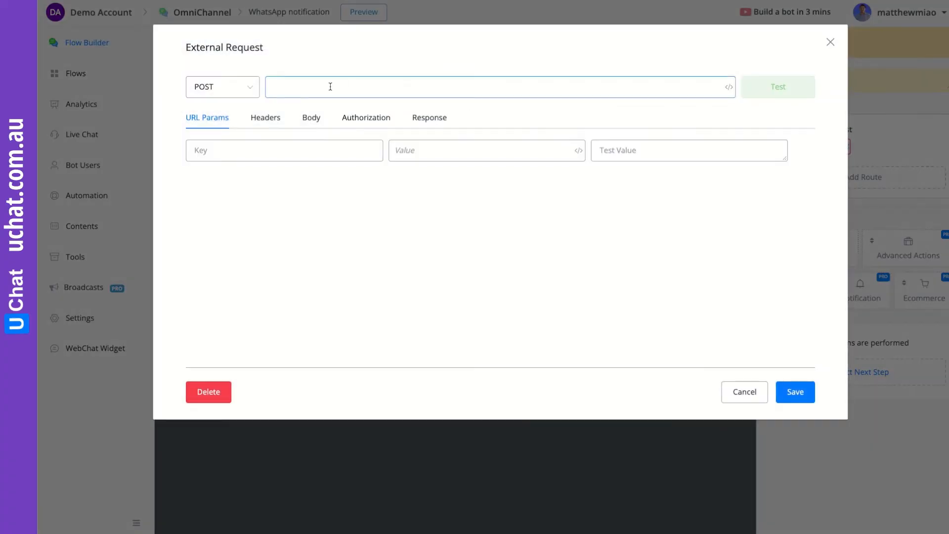
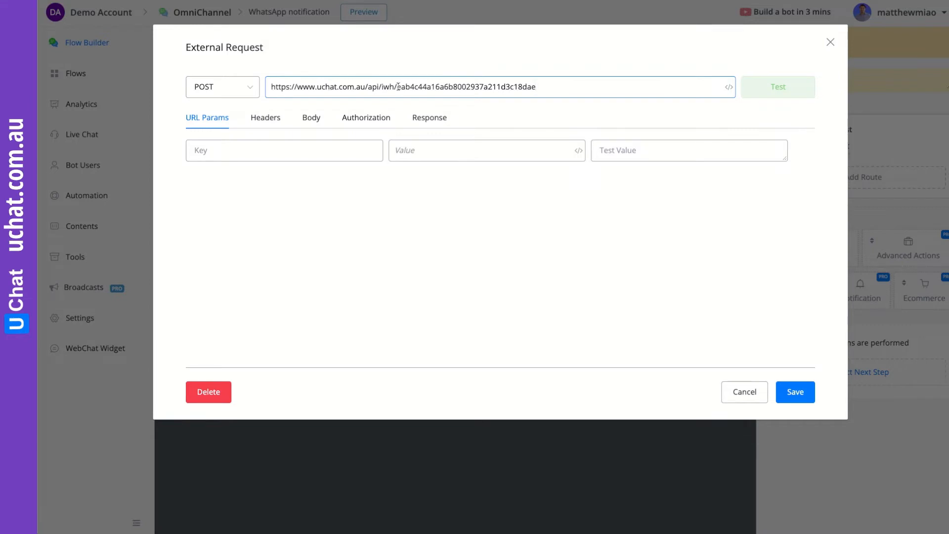
- Set the request body to raw JSON and select the sample JSON text
click(316, 121)
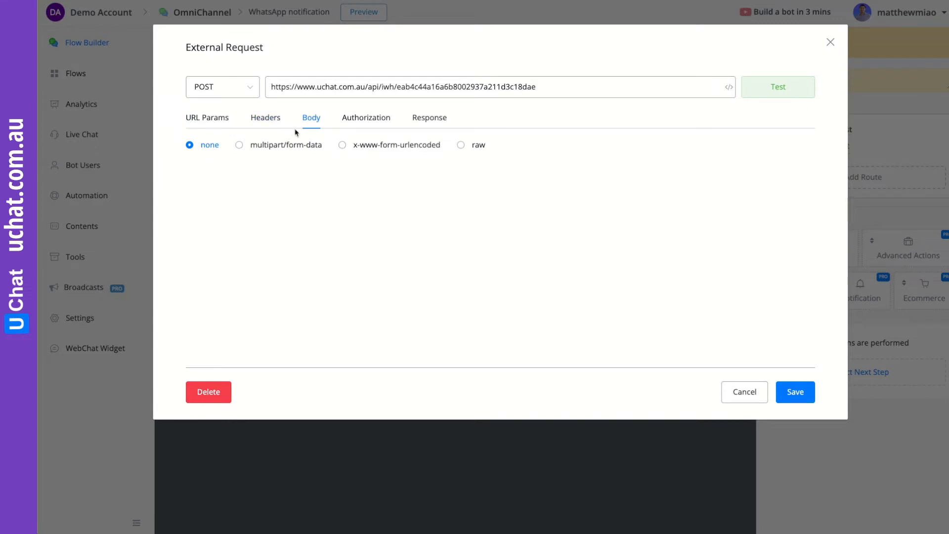
click(461, 145)
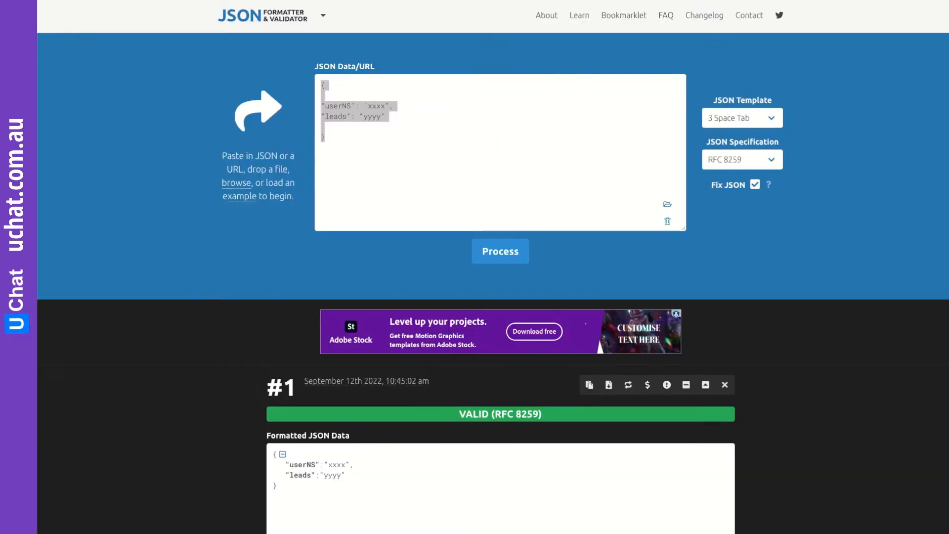
drag(323, 137, 320, 83)
key(ctrl+c)
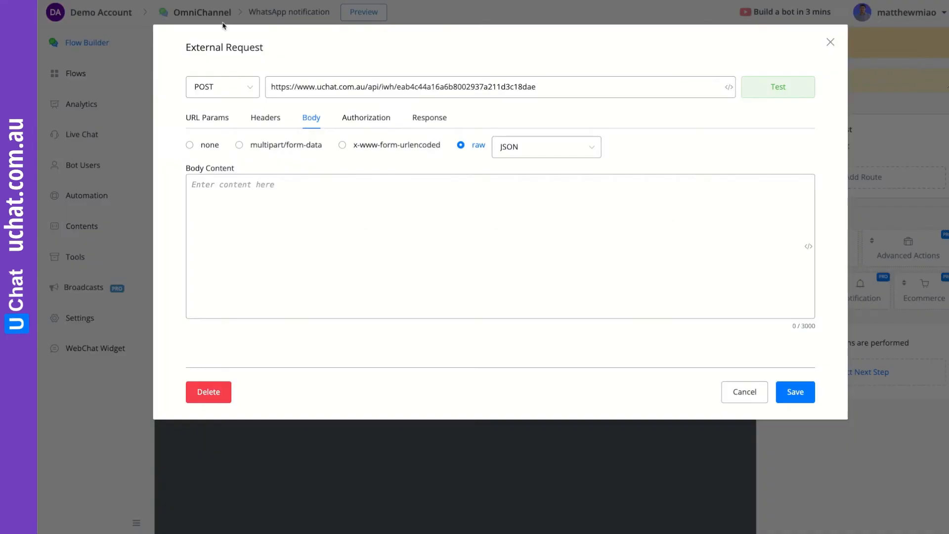
- Paste a JSON body with userNS 'xxxx' and leads 'yyyy', save the request, and publish
click(309, 201)
key(ctrl+v)
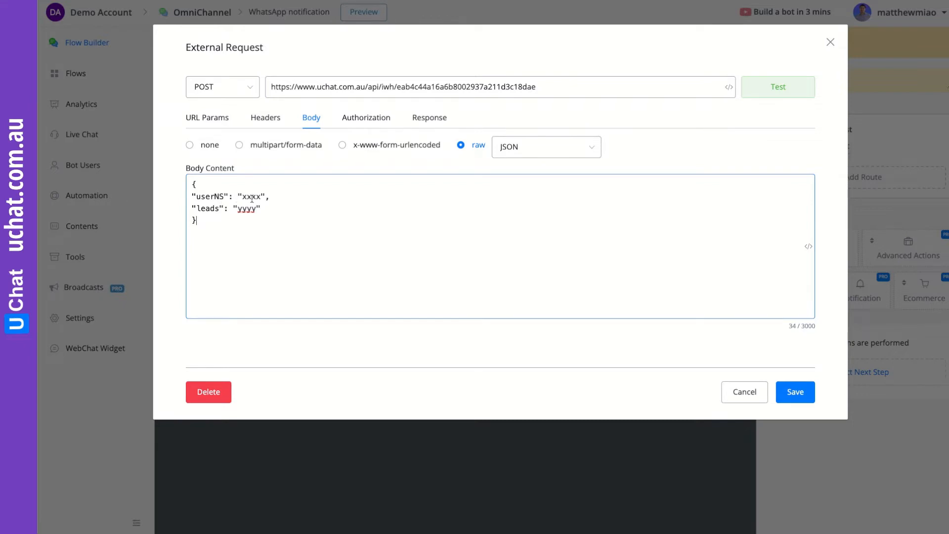
click(793, 391)
click(194, 63)
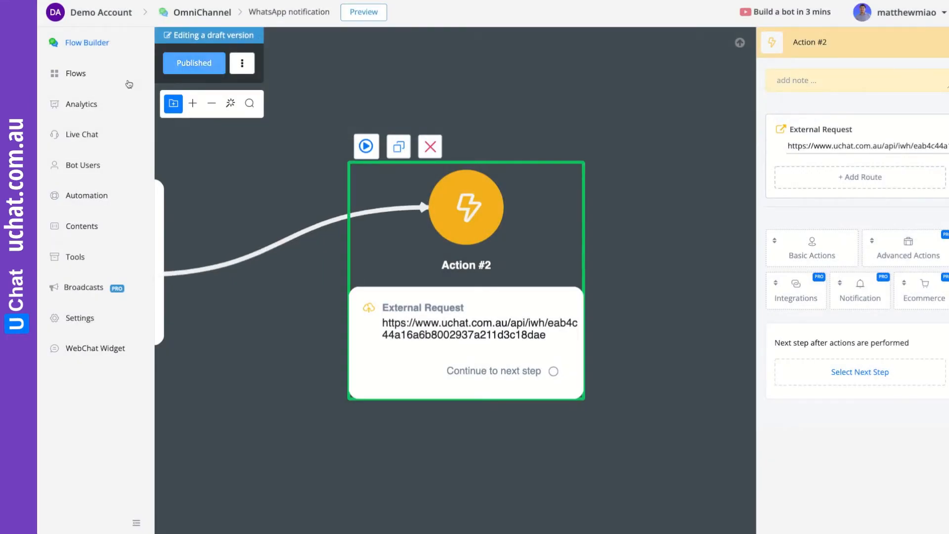
click(86, 136)
- Search 'whats' in Live Chat, open Whatsapp Demo, and copy its User Ns value
click(370, 38)
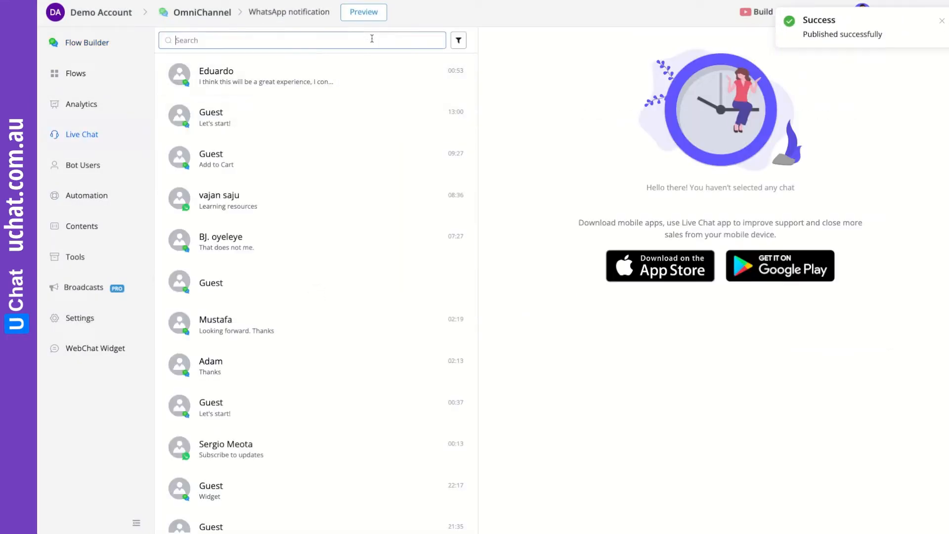
text(whats)
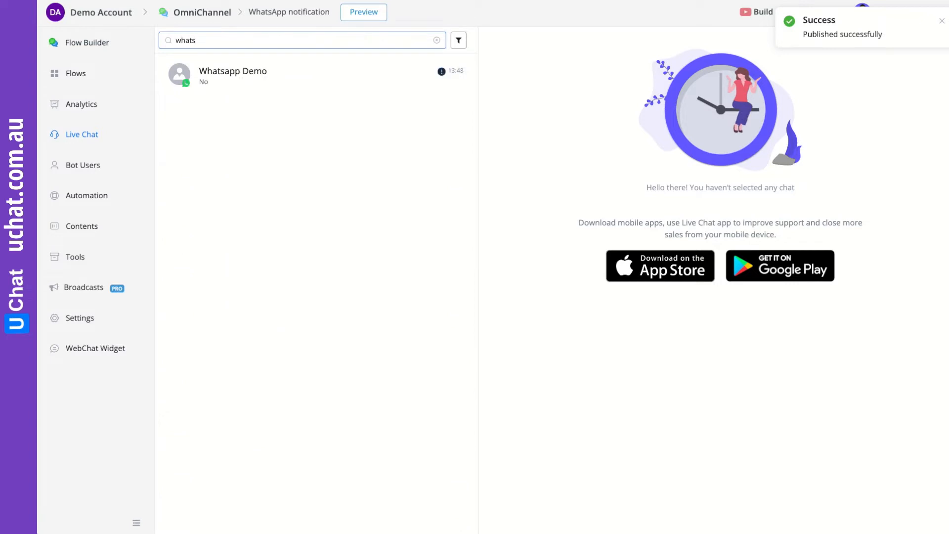
click(323, 81)
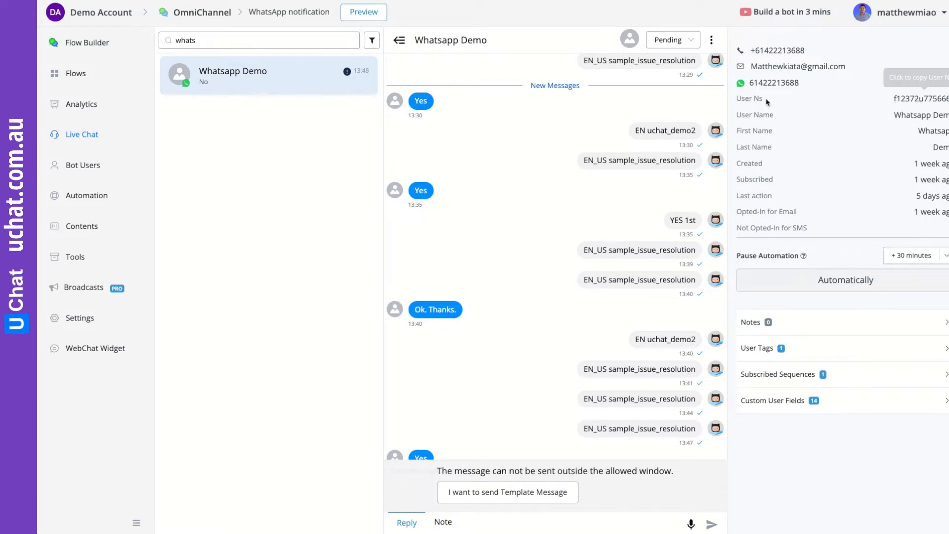
click(917, 100)
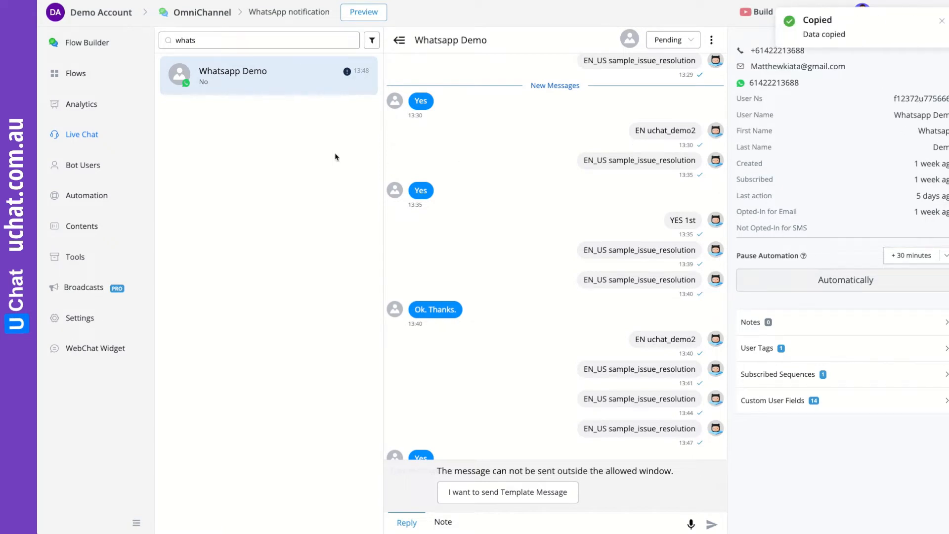
- Reopen the request body of Action #2's External Request in the WhatsApp notification flow
click(76, 74)
scroll(615, 340, down, 3)
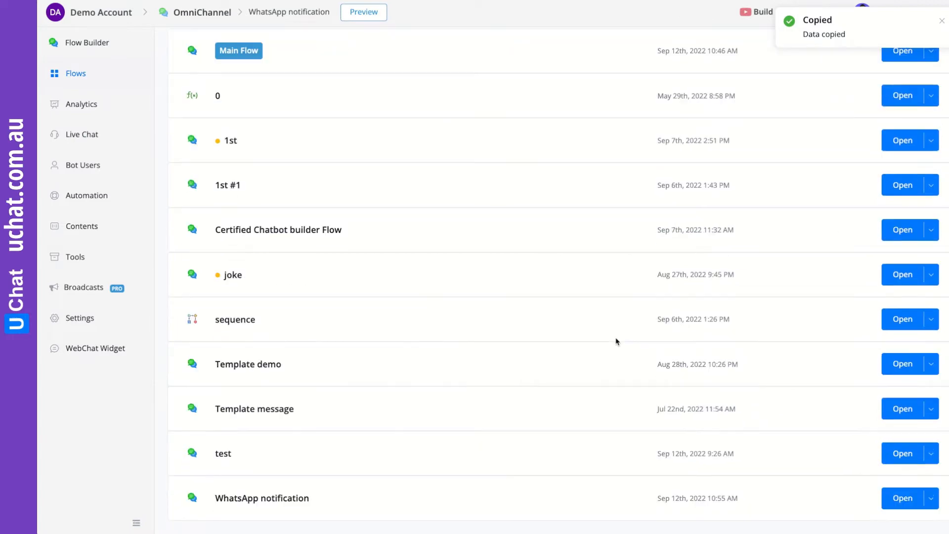
click(905, 500)
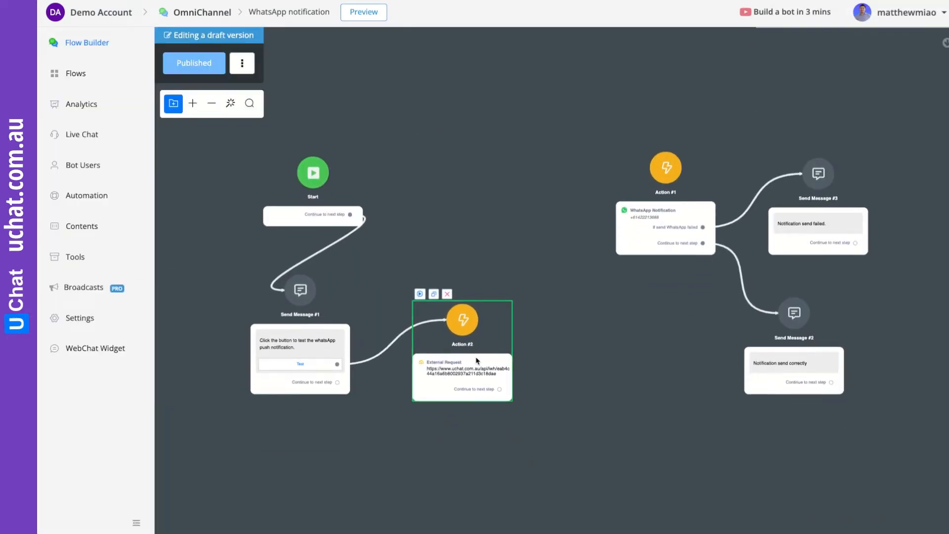
click(478, 362)
click(854, 147)
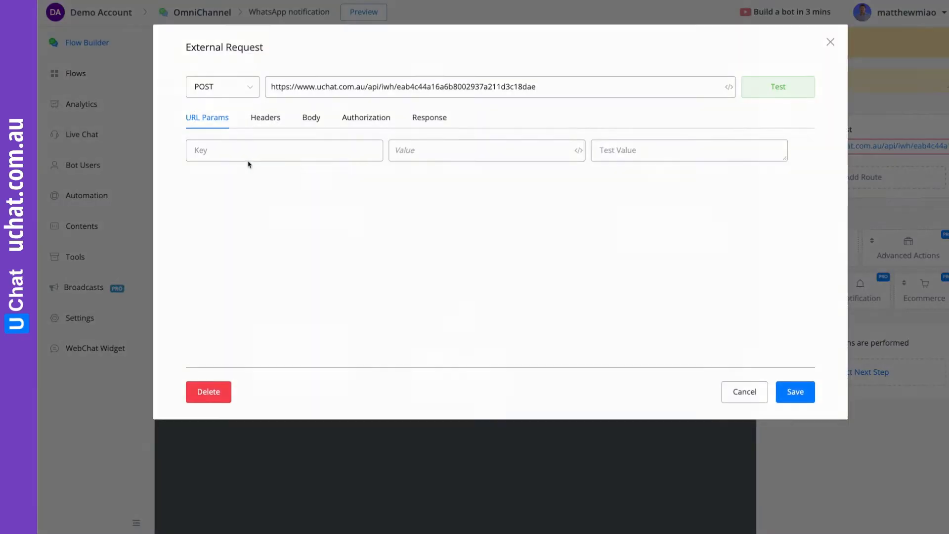
click(312, 117)
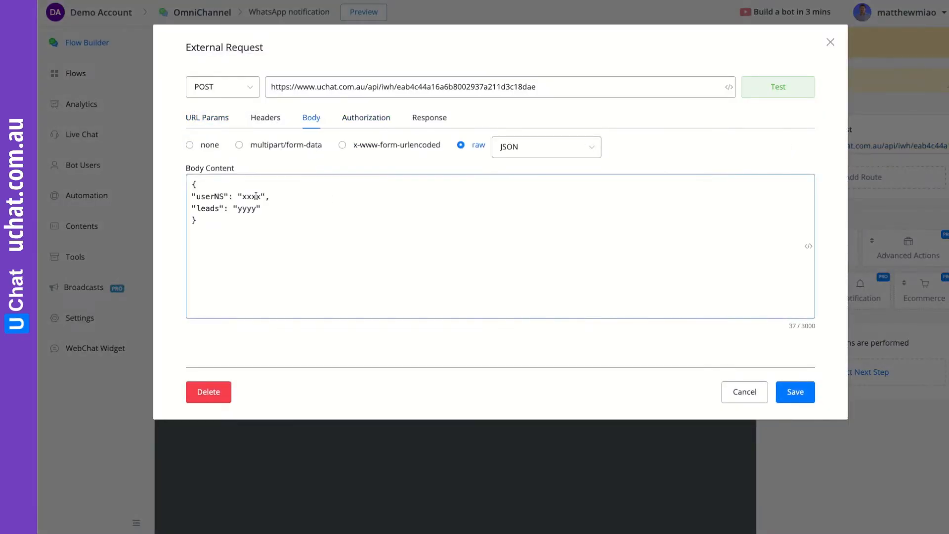
- Replace the xxxx placeholder with the copied User Ns and delete the yyyy placeholder
drag(260, 196, 244, 196)
key(ctrl+v)
drag(256, 209, 238, 207)
key(BackSpace)
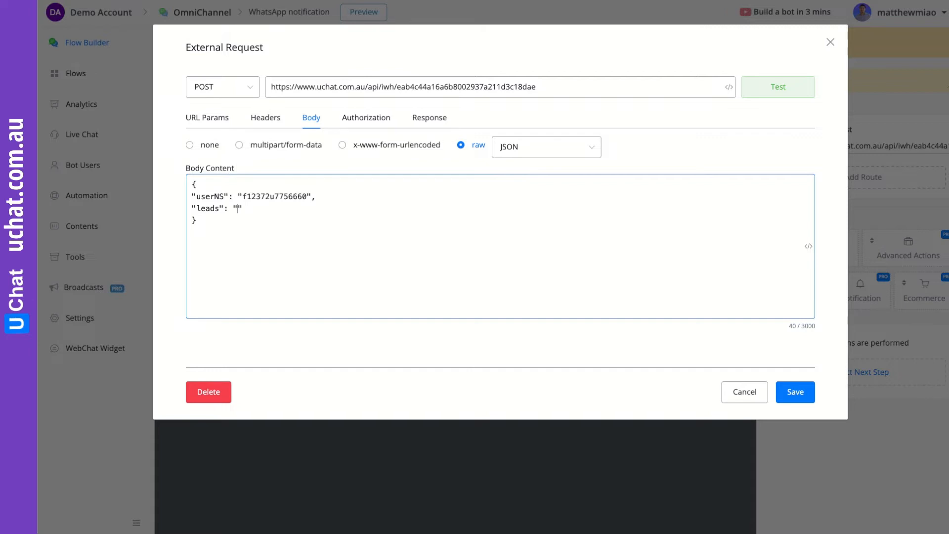
- Insert the User Id field as the leads value in the JSON body
click(808, 246)
click(634, 273)
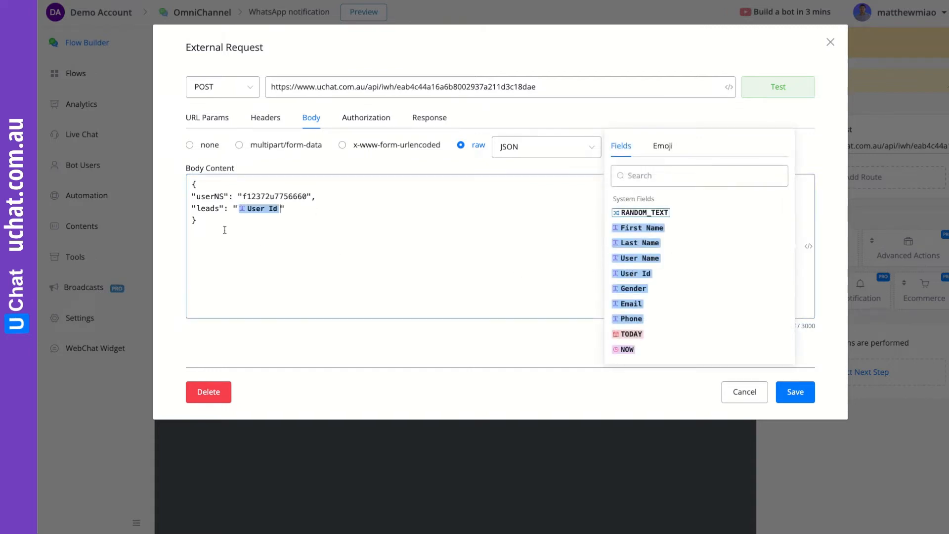
click(293, 209)
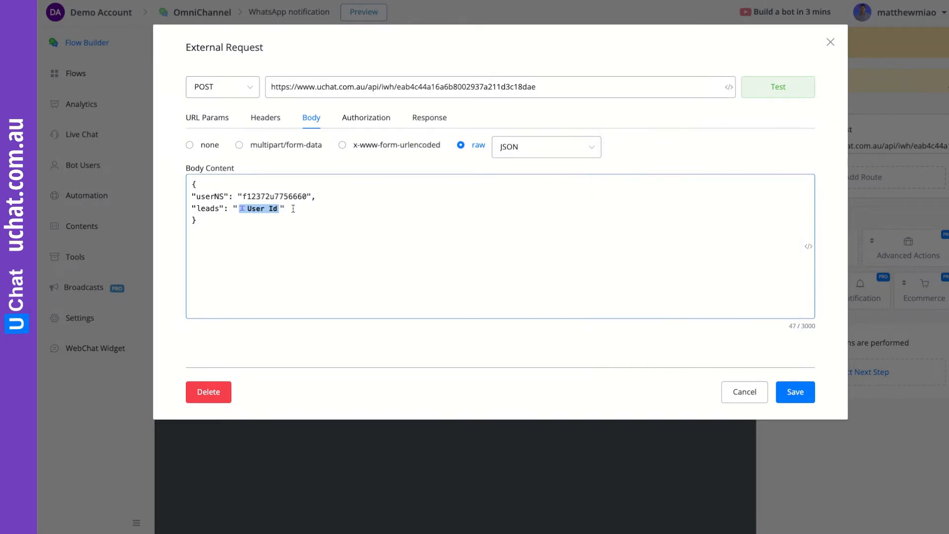
drag(293, 209, 187, 207)
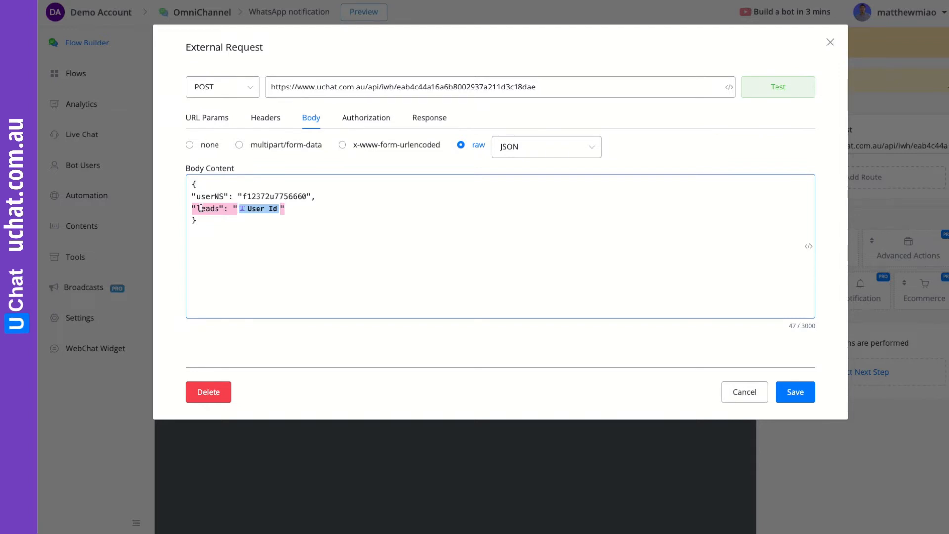
click(306, 214)
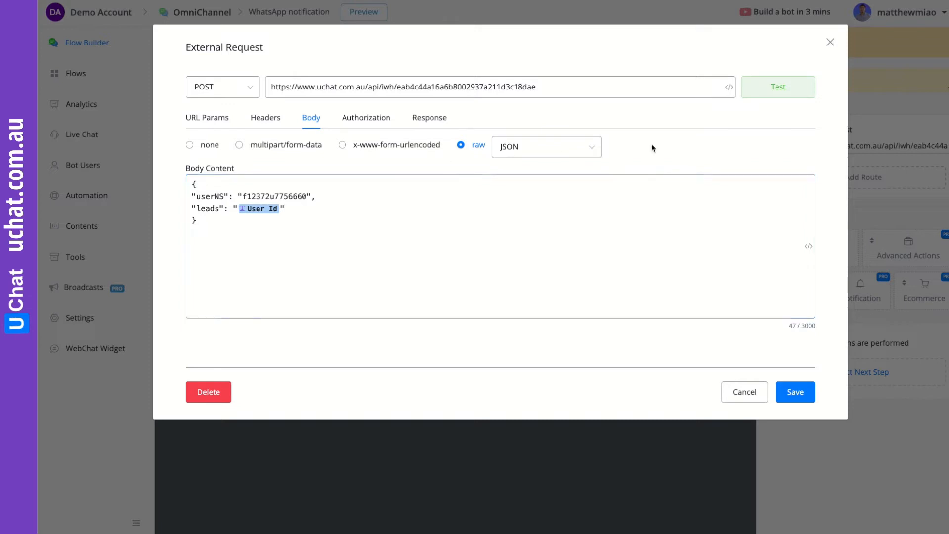
- Test the request (returns 404), save it, and publish the flow
click(778, 87)
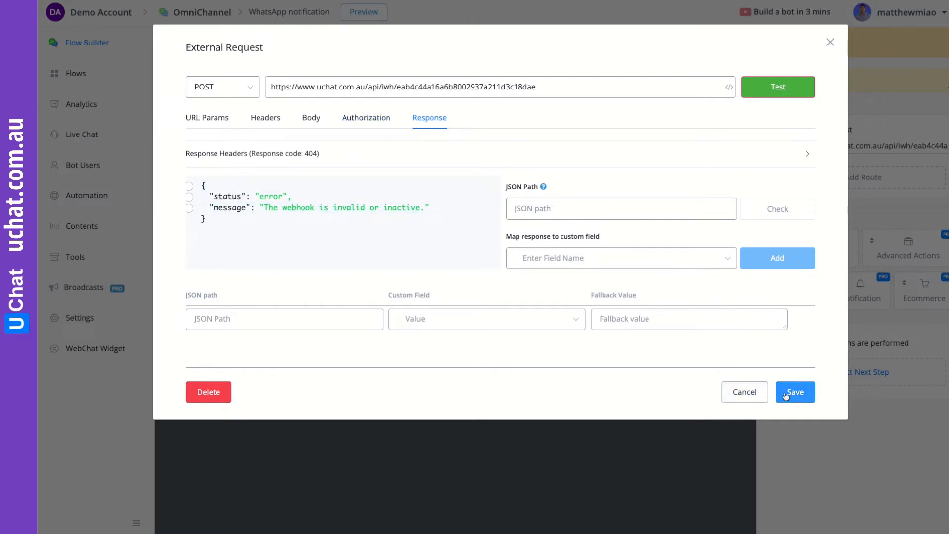
click(791, 392)
click(194, 63)
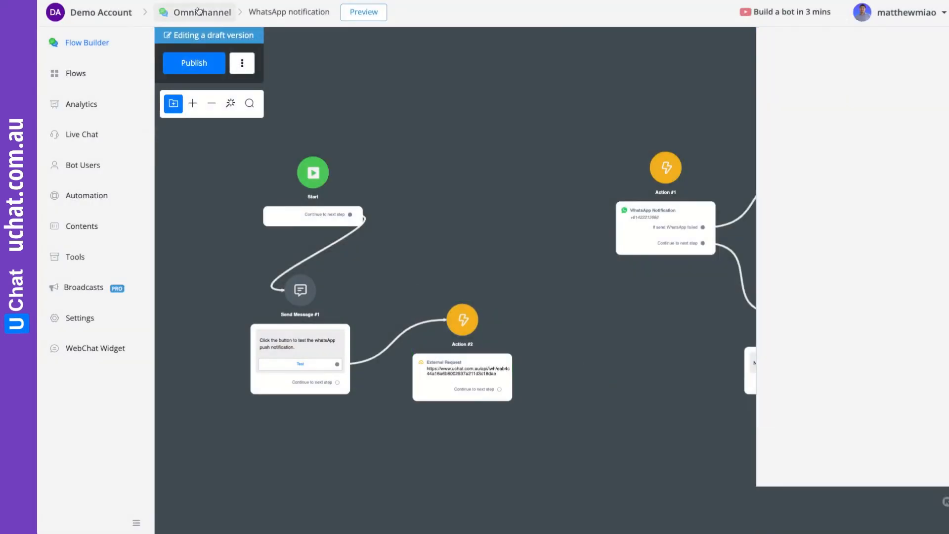
- Reopen the body of Action #2's External Request in the WhatsApp notification flow
click(72, 257)
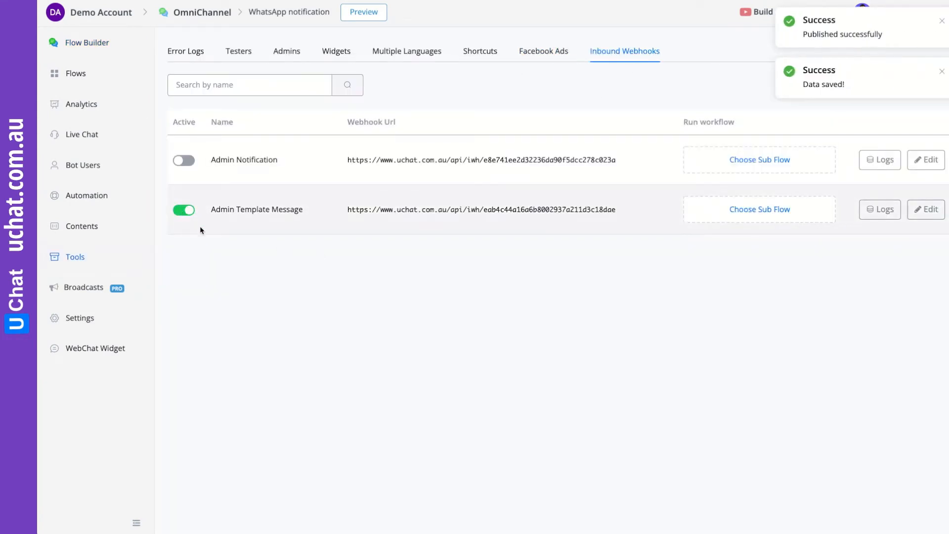
click(75, 73)
scroll(598, 370, down, 3)
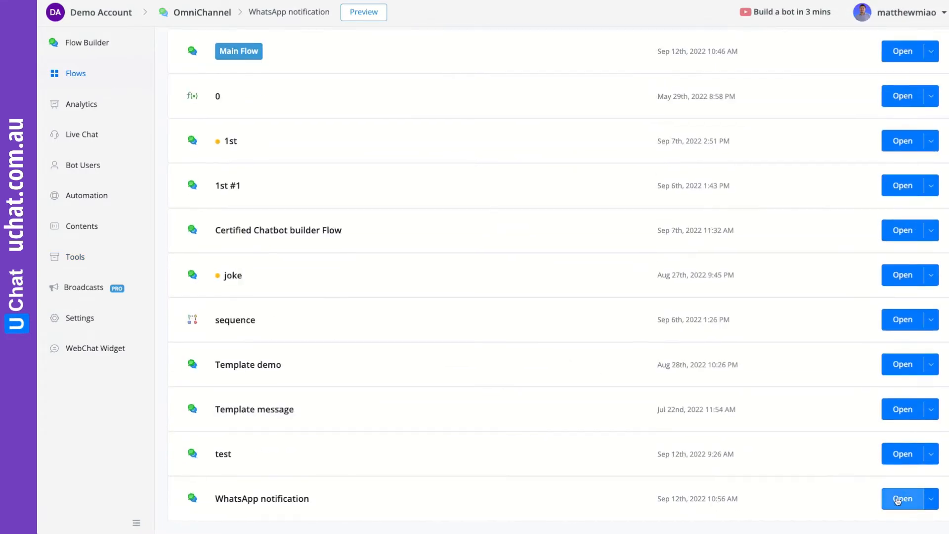
click(901, 499)
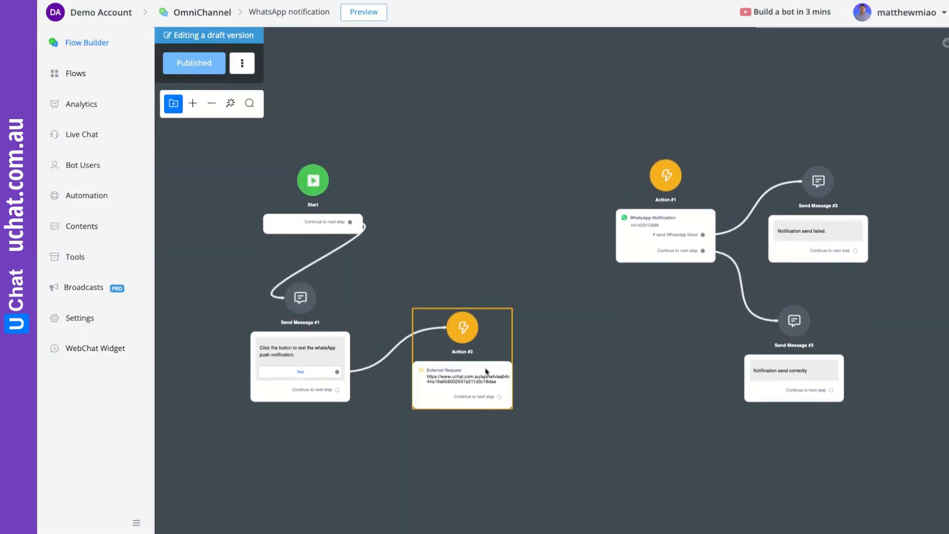
click(491, 365)
click(846, 146)
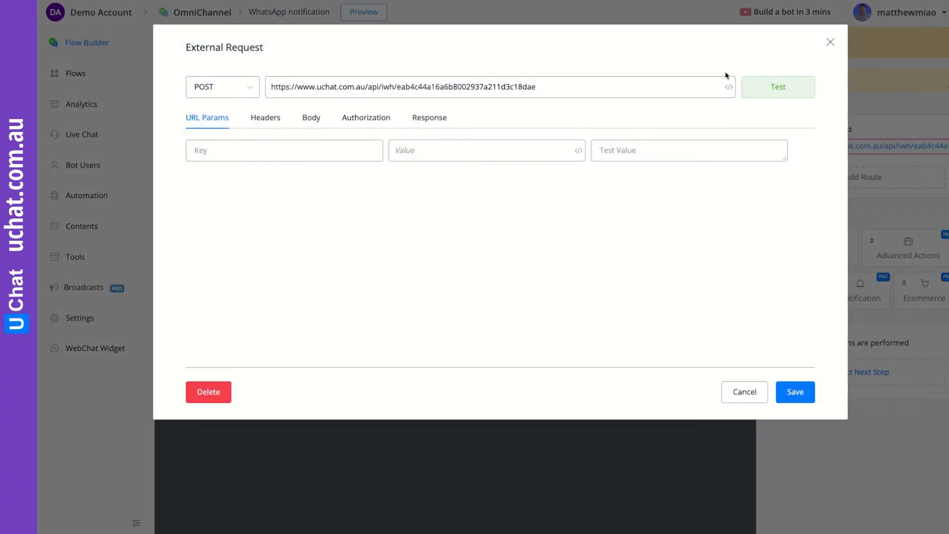
click(312, 118)
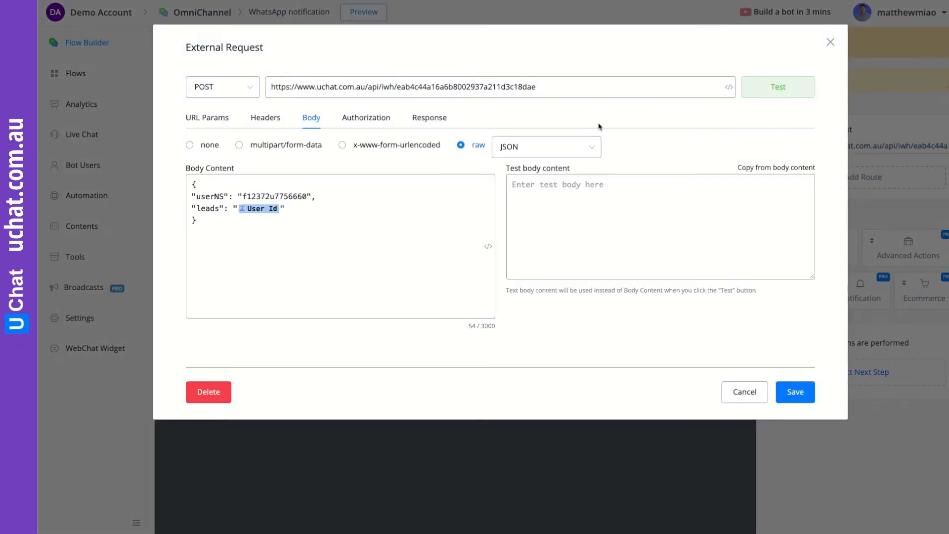
- Copy the body into the test content, test for 200 status ok, map $.status, and save
click(763, 168)
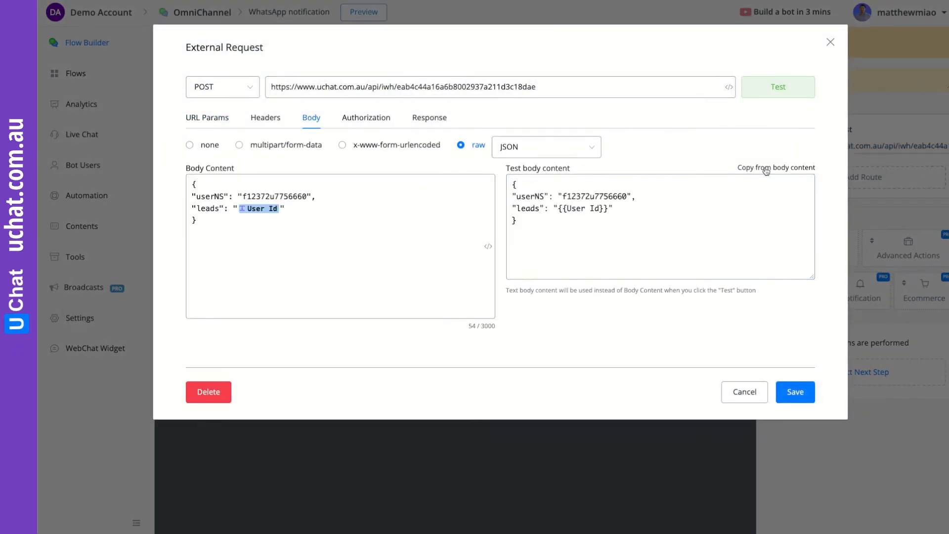
click(778, 86)
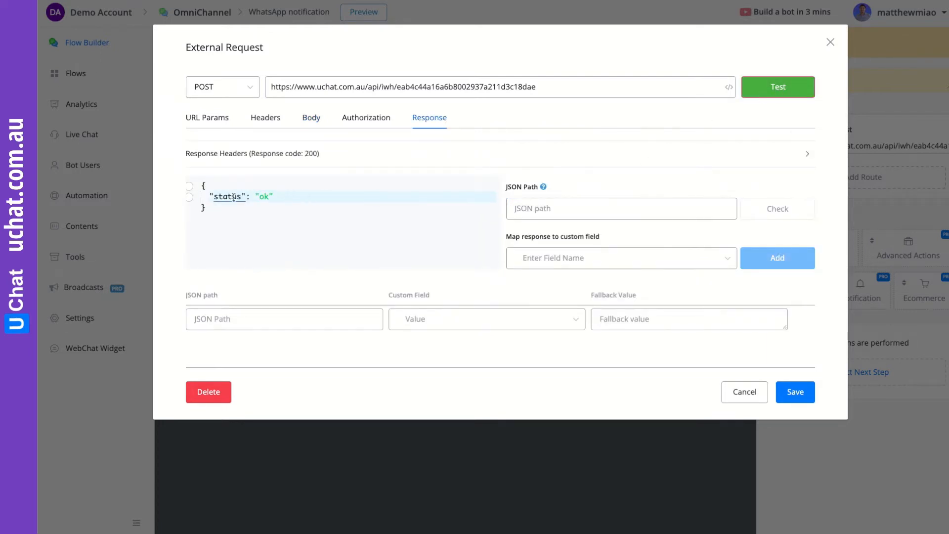
click(262, 196)
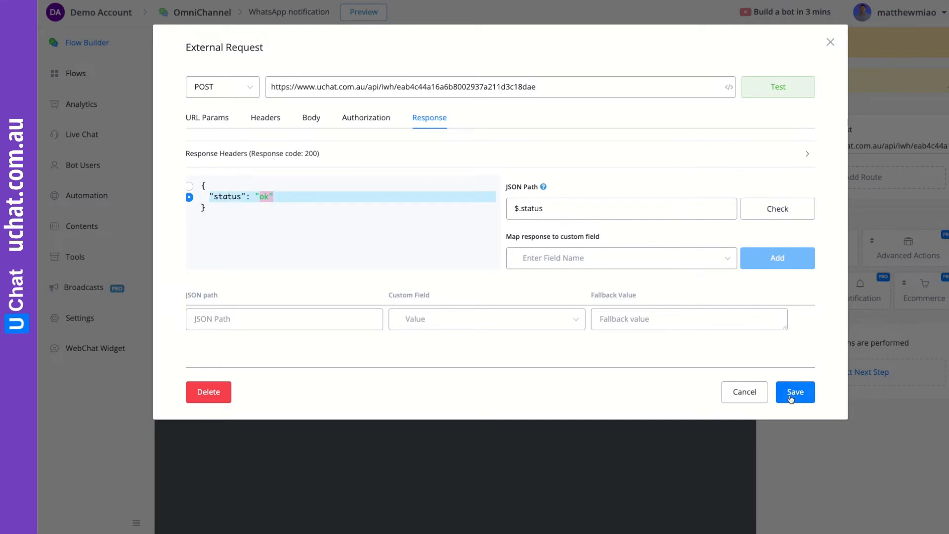
click(795, 391)
drag(597, 395, 569, 309)
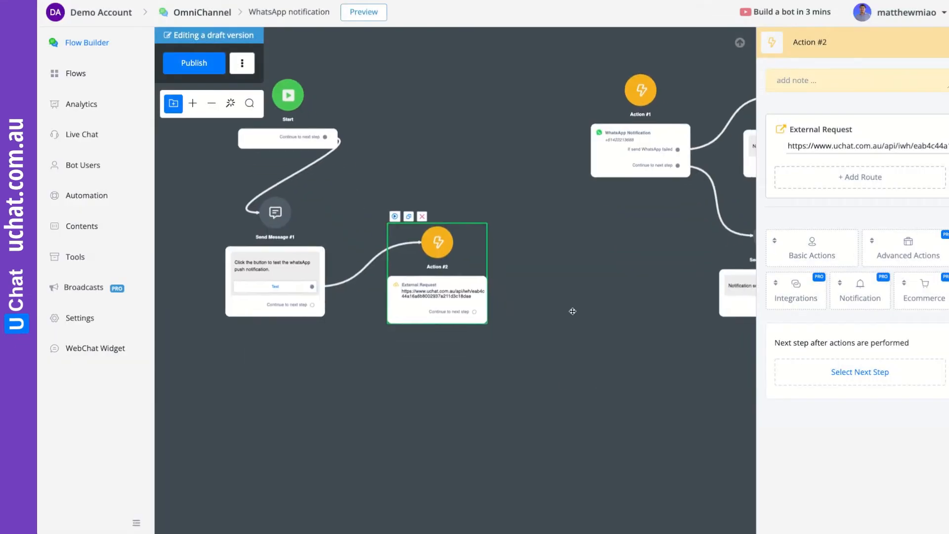
- After Action #2, add Send Message #4 reading 'Just send a template message to the admin.'
drag(475, 315, 456, 382)
click(523, 295)
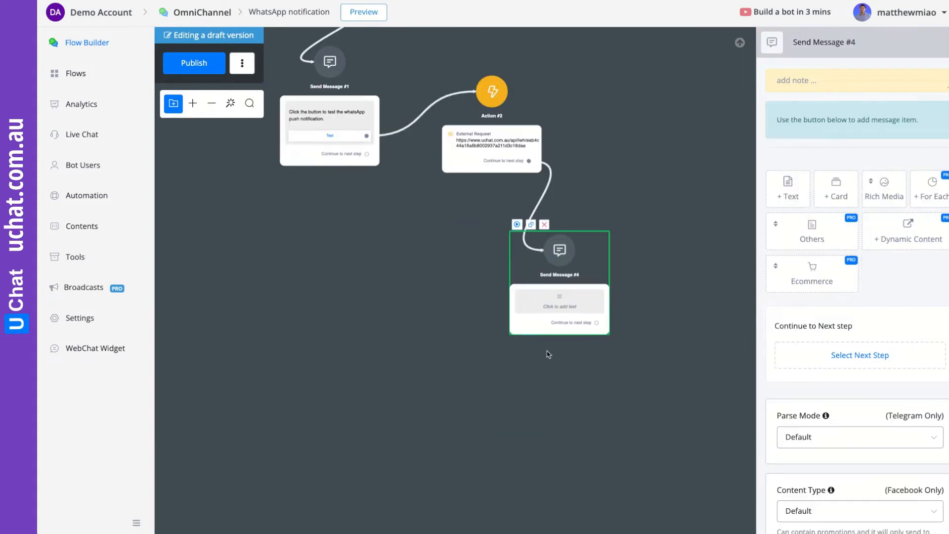
click(789, 195)
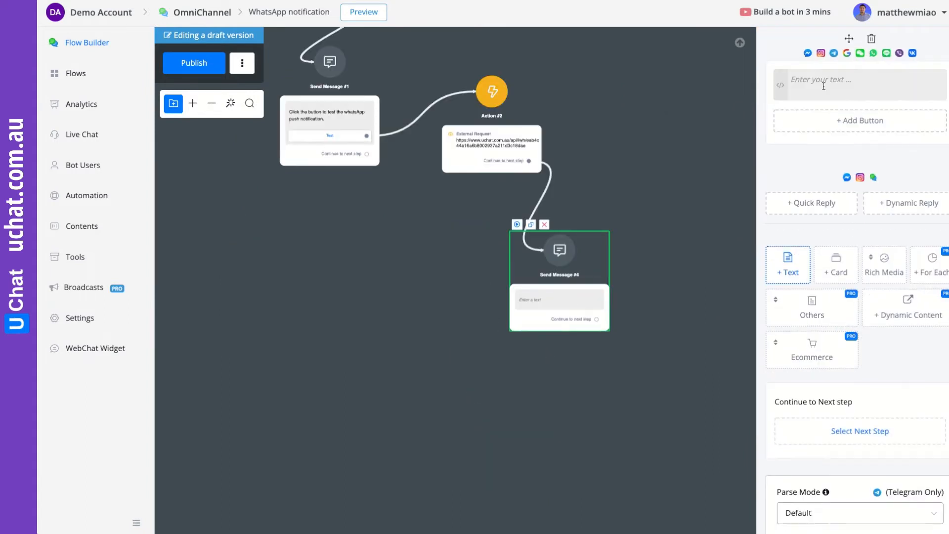
click(790, 79)
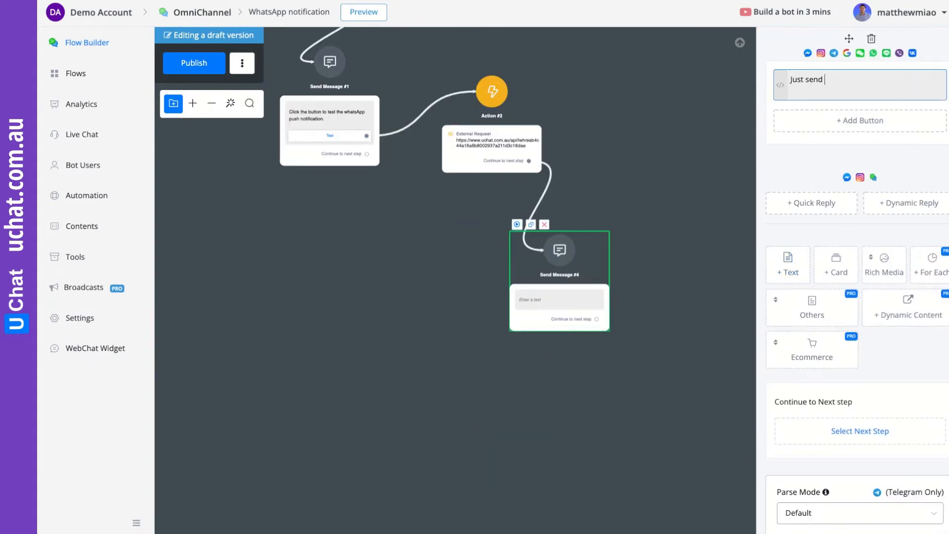
text(Just send a tempate mes)
text(e)
key(BackSpace)
key(BackSpace)
text(ge to the admin.)
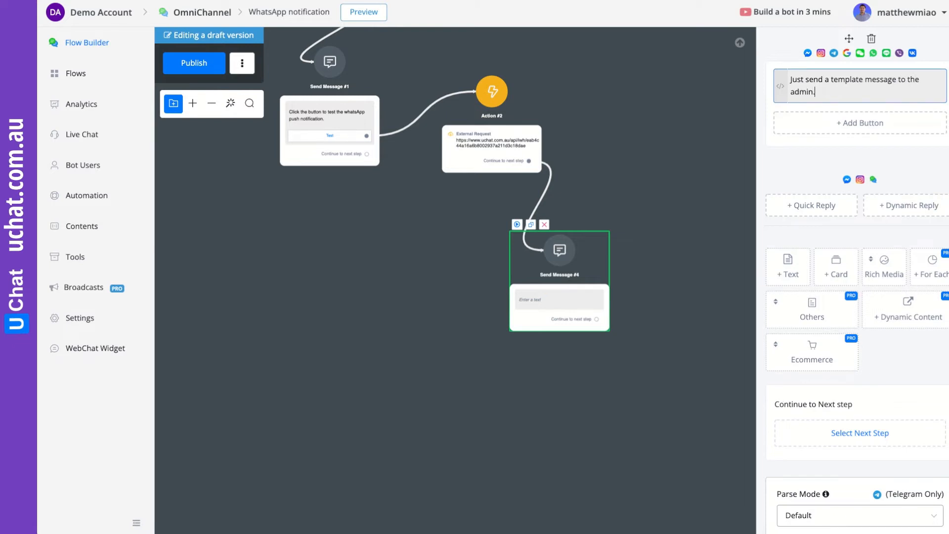
click(671, 216)
- Tidy the node position, publish the flow, and bring up the Inbound Webhooks list
drag(606, 265, 576, 262)
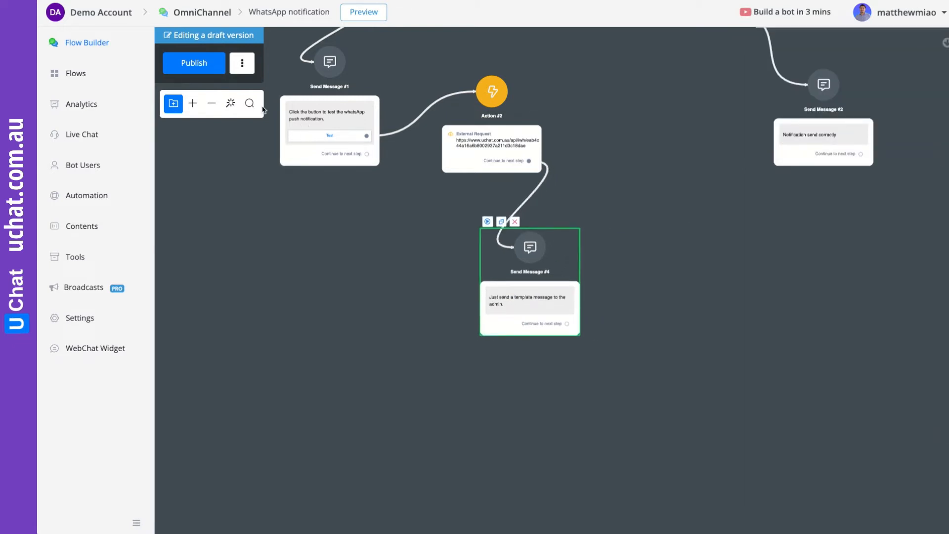
click(194, 63)
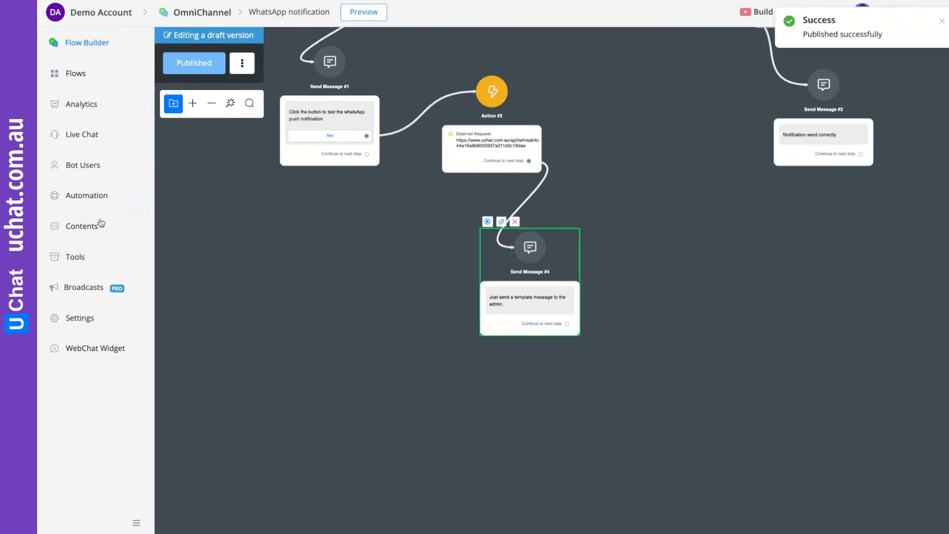
click(79, 257)
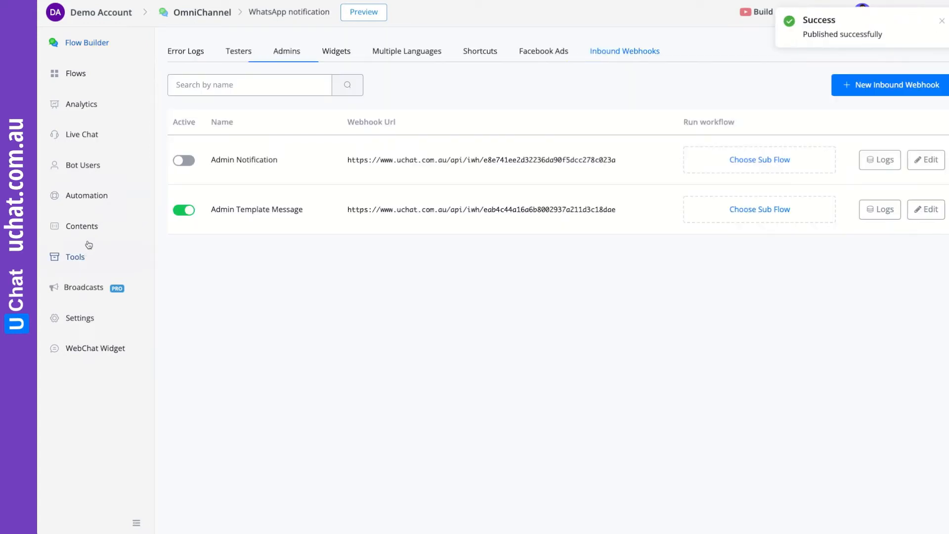
- Capture a sample payload for the Admin Template Message webhook and preview its userNS and leads data
click(932, 211)
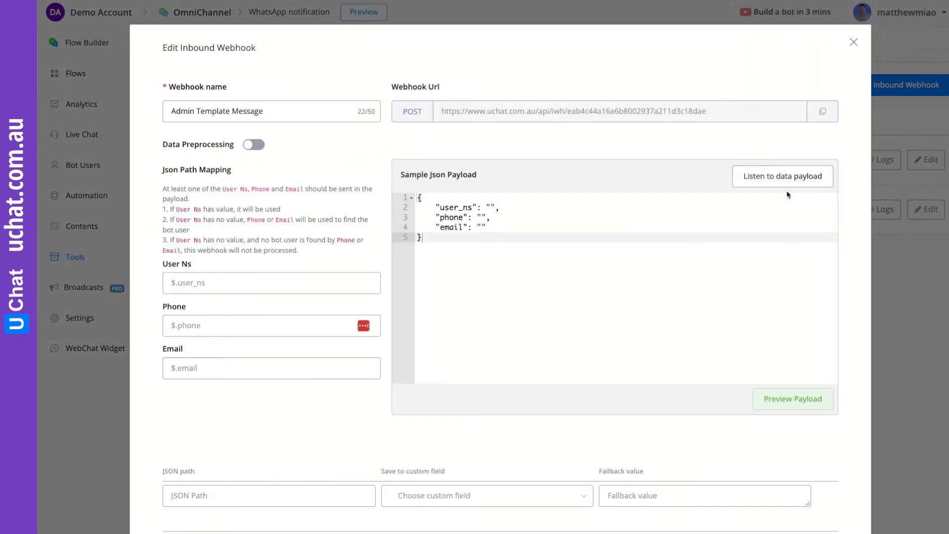
click(768, 182)
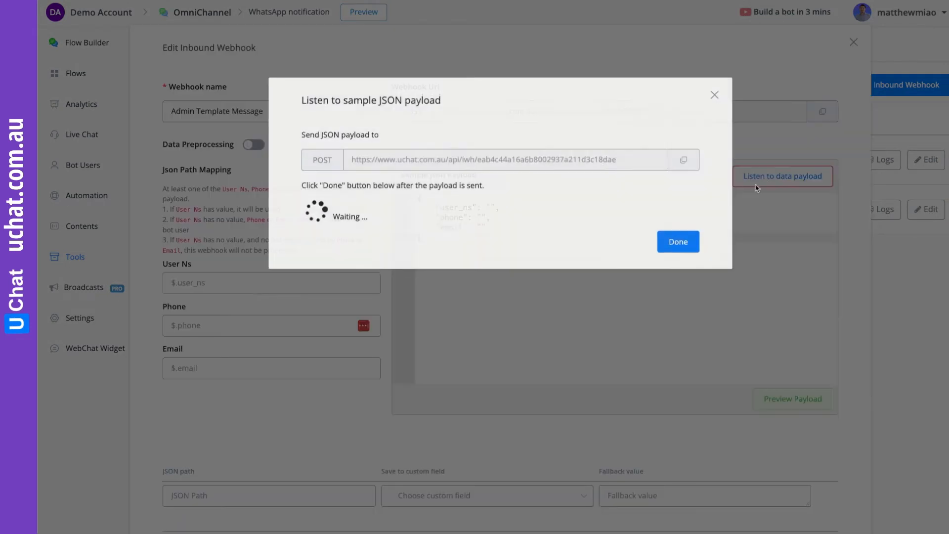
click(677, 238)
click(792, 398)
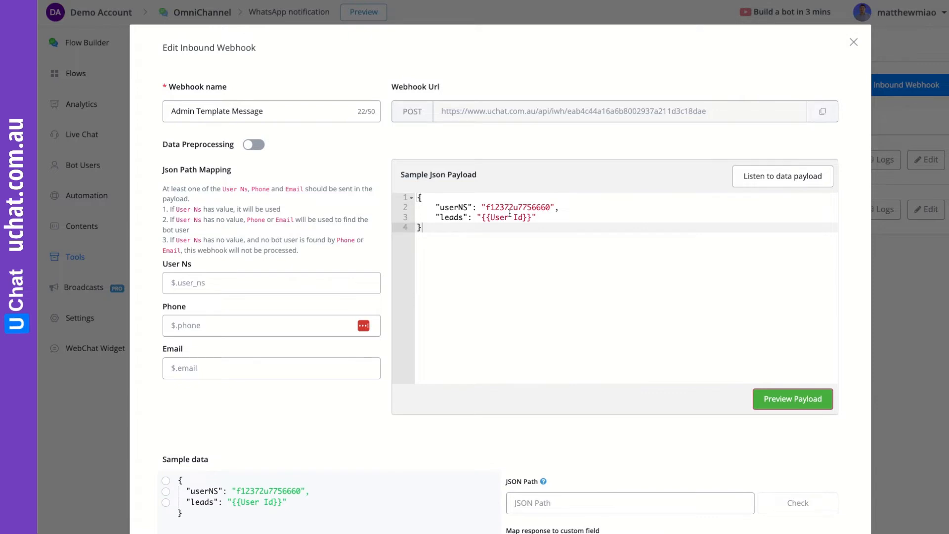
scroll(509, 213, down, 1)
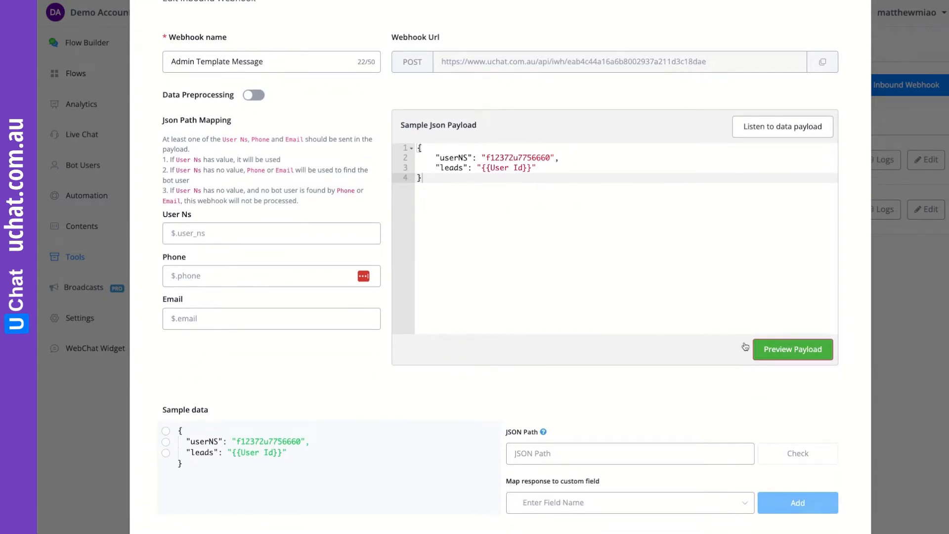
- Pick userNS from the sample data and put $.userNS in the User Ns field
scroll(658, 320, down, 3)
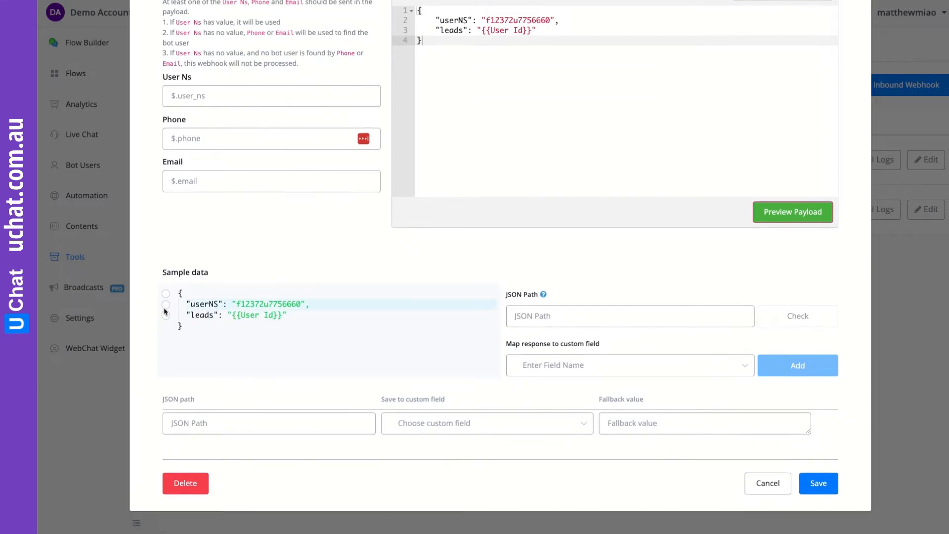
click(166, 305)
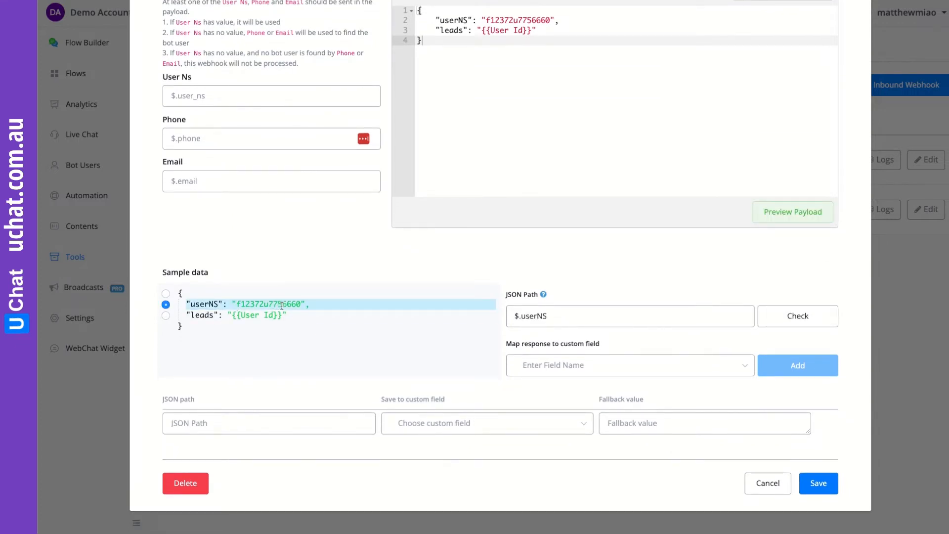
click(541, 311)
triple_click(540, 315)
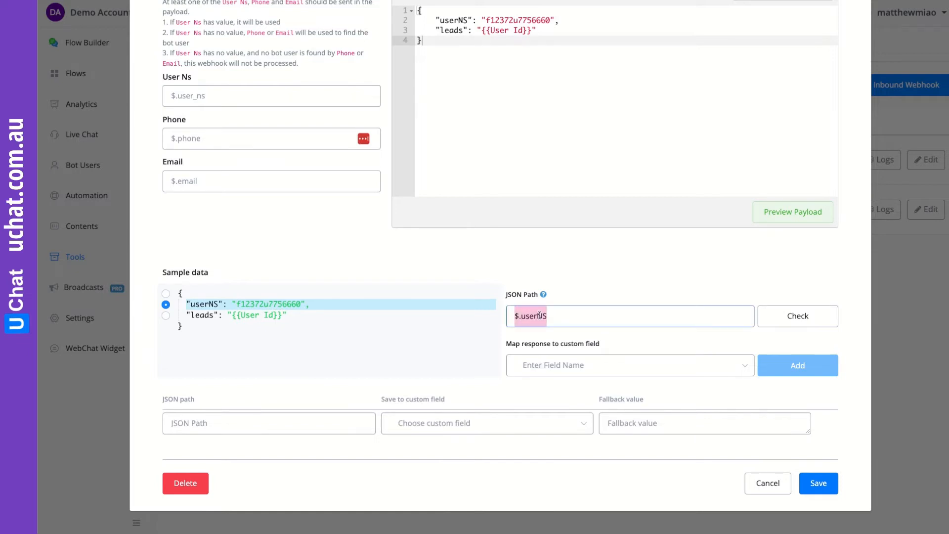
click(219, 102)
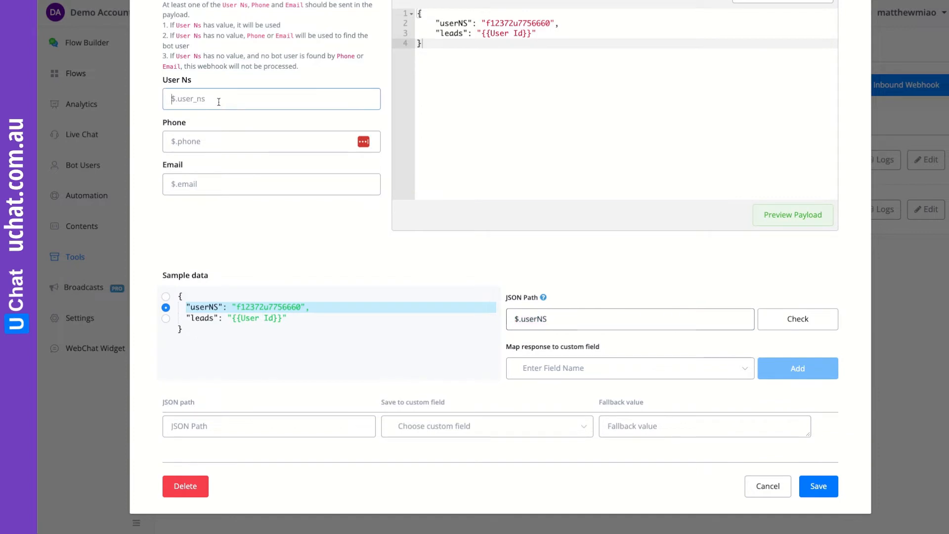
key(ctrl+v)
scroll(245, 114, up, 1)
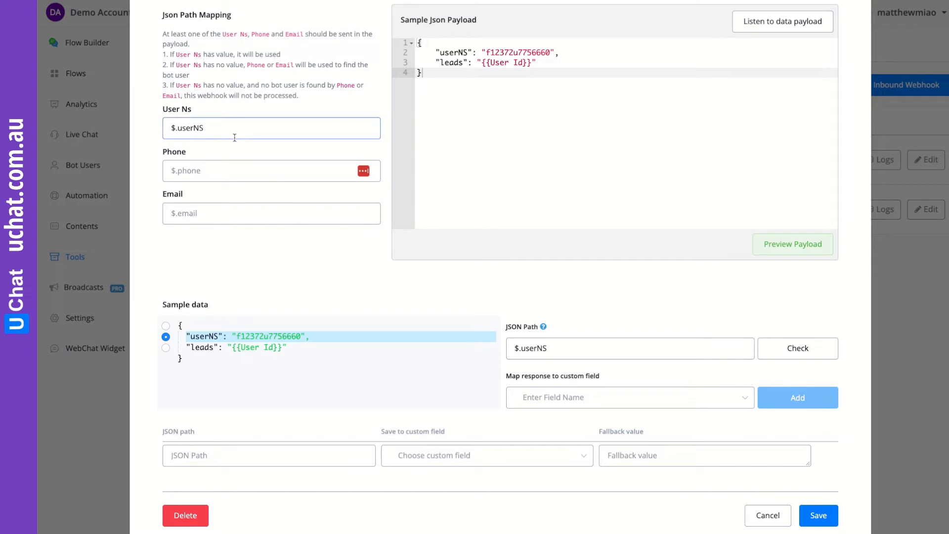
scroll(234, 138, down, 1)
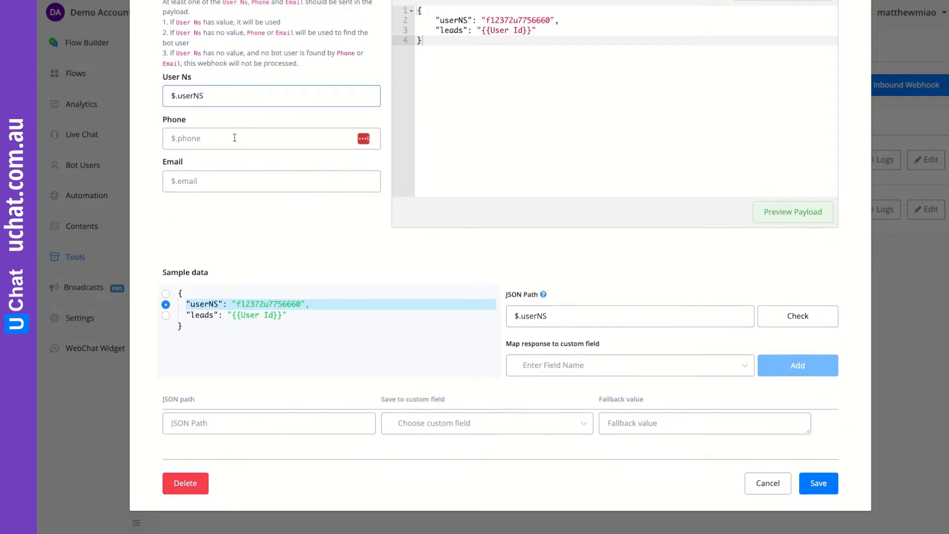
- Map $.leads into the result custom field and save the webhook
click(167, 316)
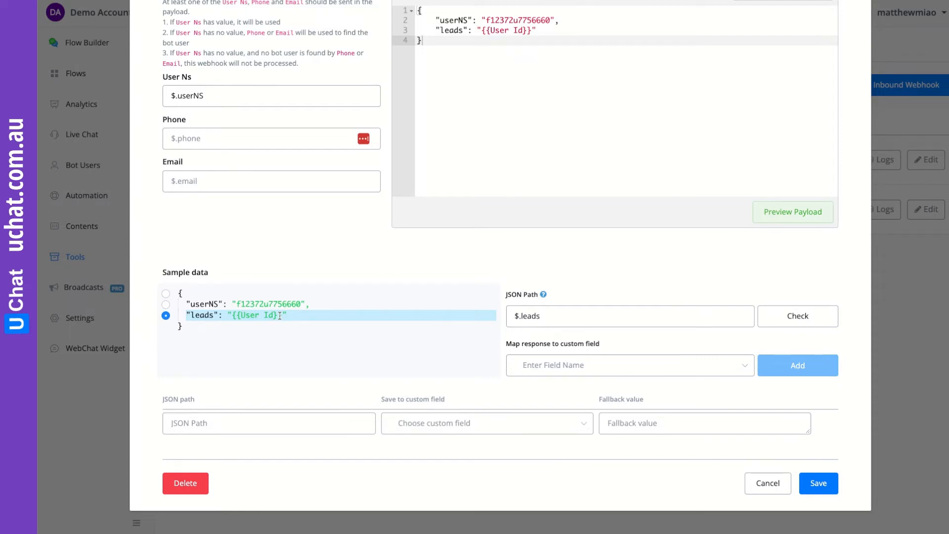
click(543, 367)
scroll(552, 345, down, 3)
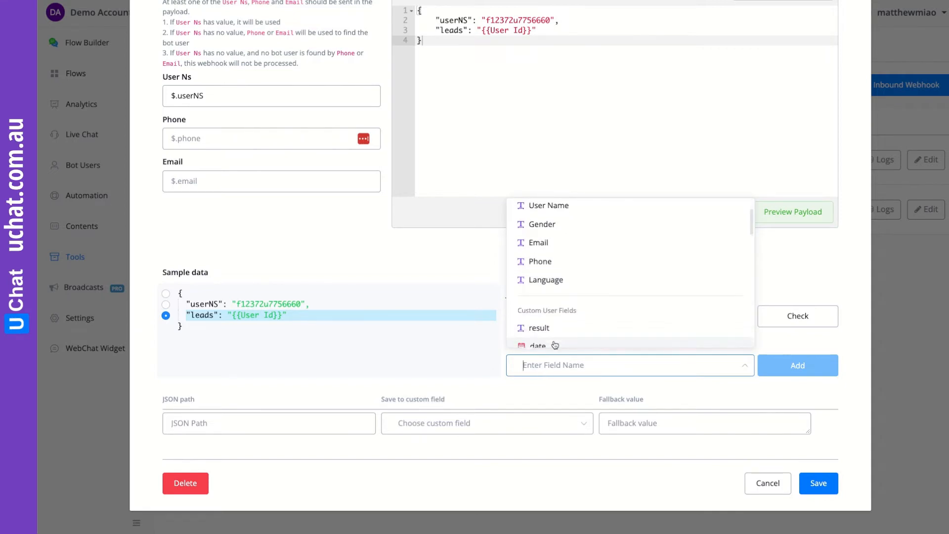
click(539, 310)
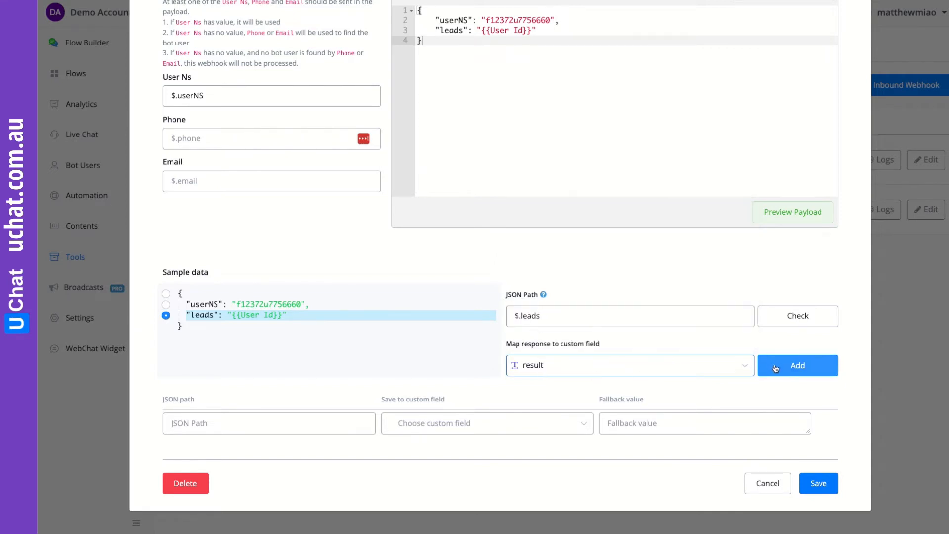
click(776, 367)
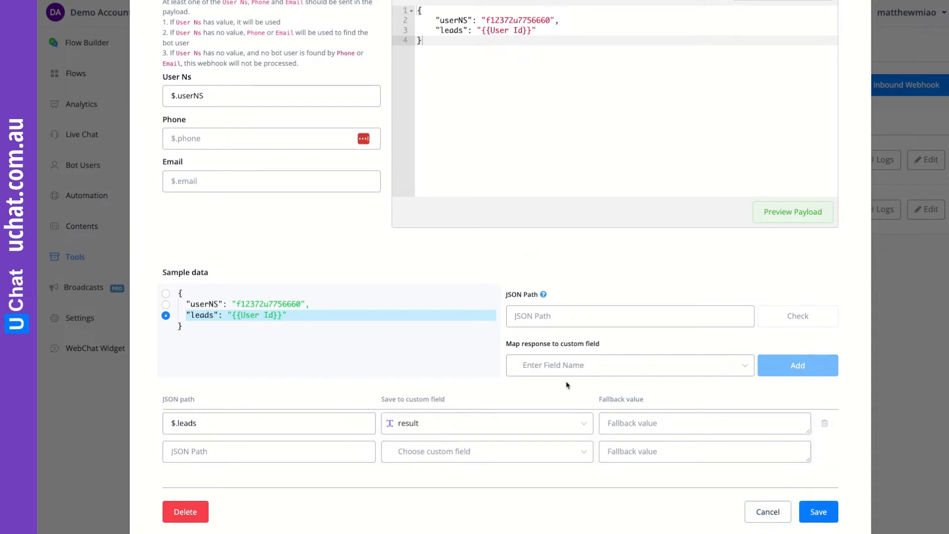
click(818, 511)
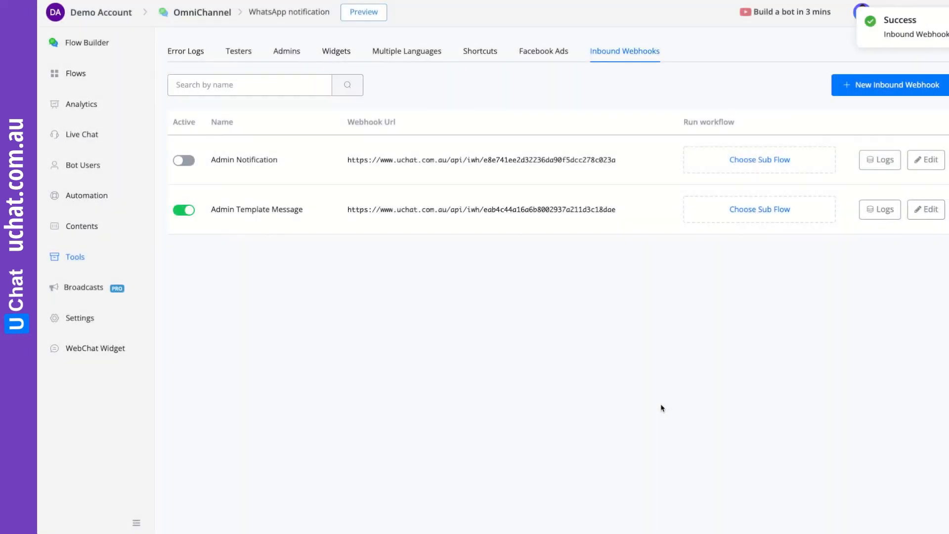
- Create a new 'Template Notification' sub flow as the Admin Template Message webhook's workflow
click(760, 214)
click(240, 104)
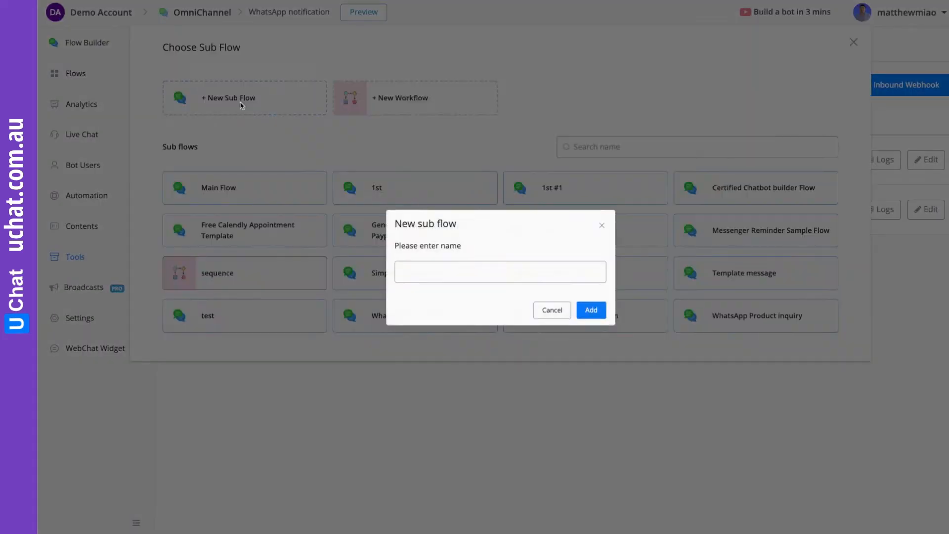
click(479, 267)
text(Temp)
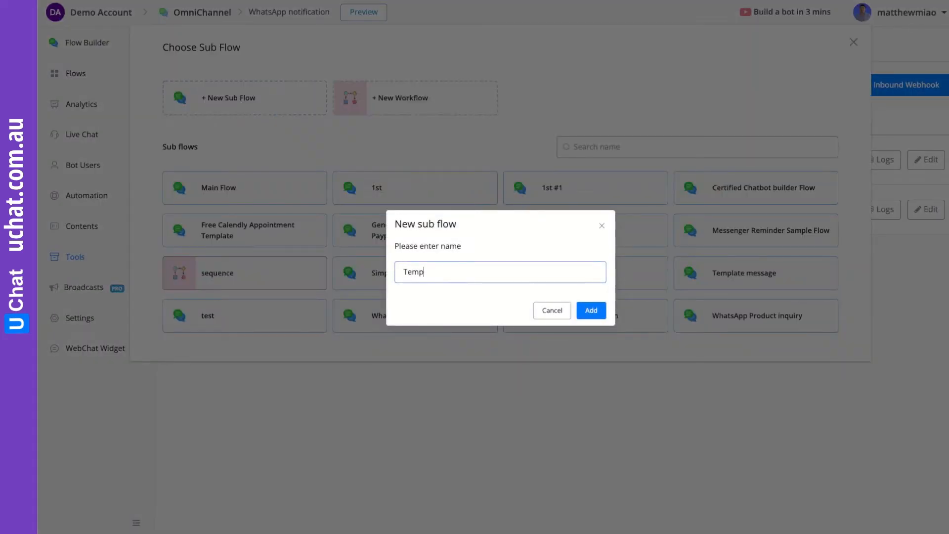
text(late Notification)
click(591, 311)
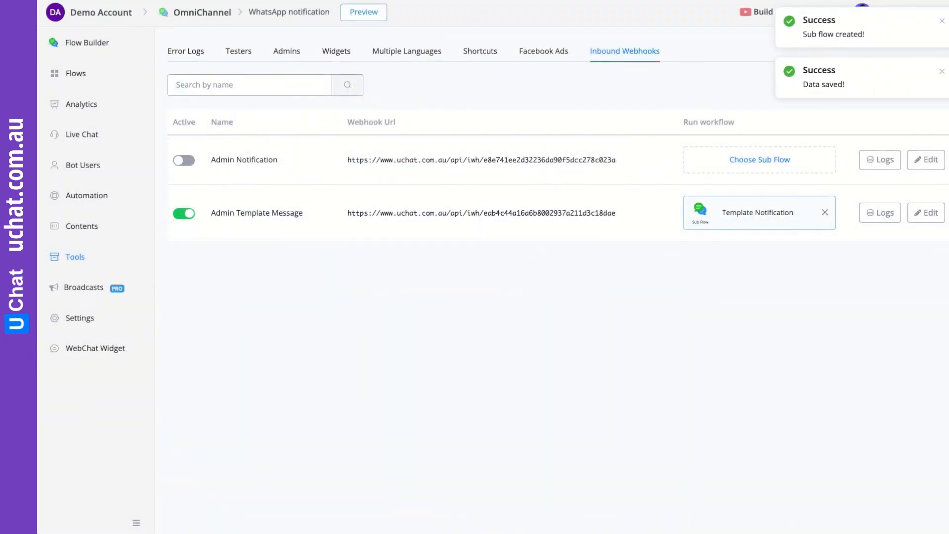
- Open Template Notification and add a Send Message using the sample_issue_resolution WhatsApp template
click(75, 74)
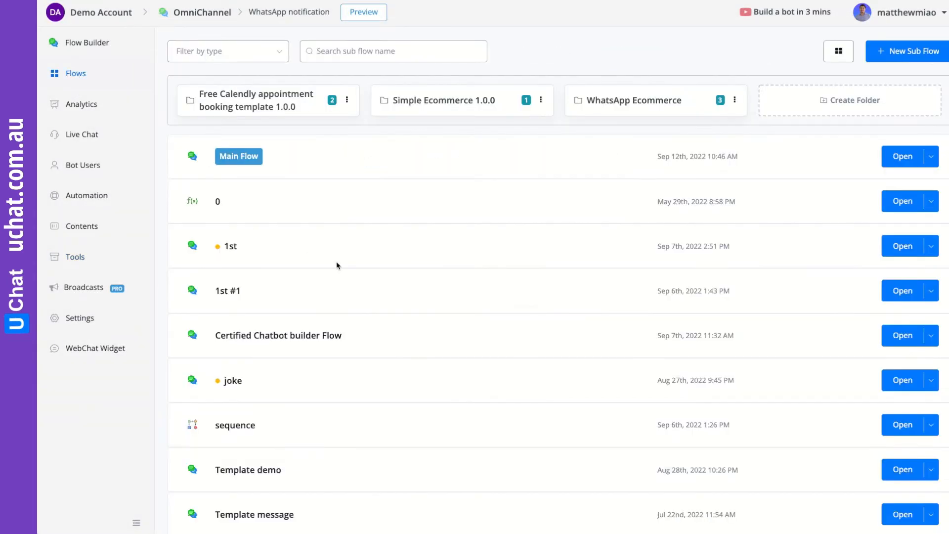
scroll(360, 271, down, 3)
click(902, 498)
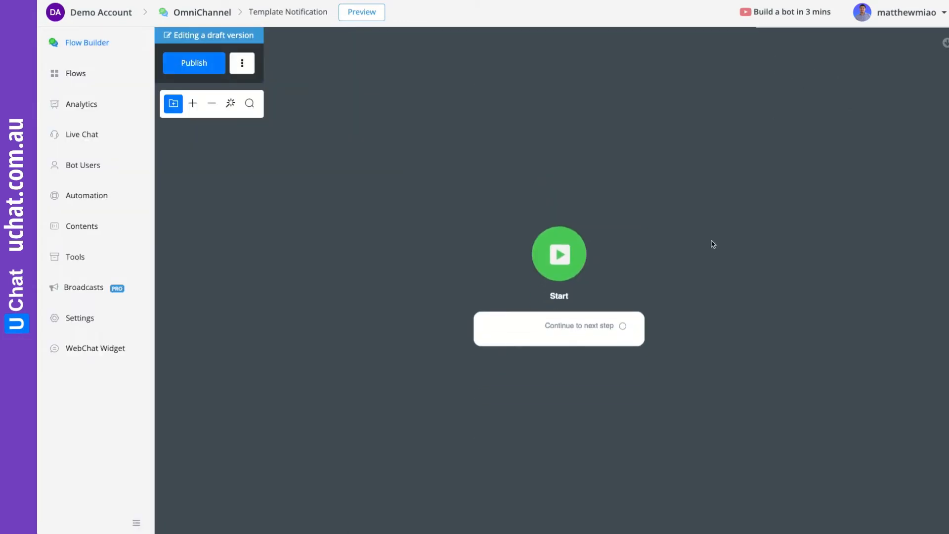
drag(713, 244, 479, 232)
drag(391, 320, 504, 209)
click(556, 247)
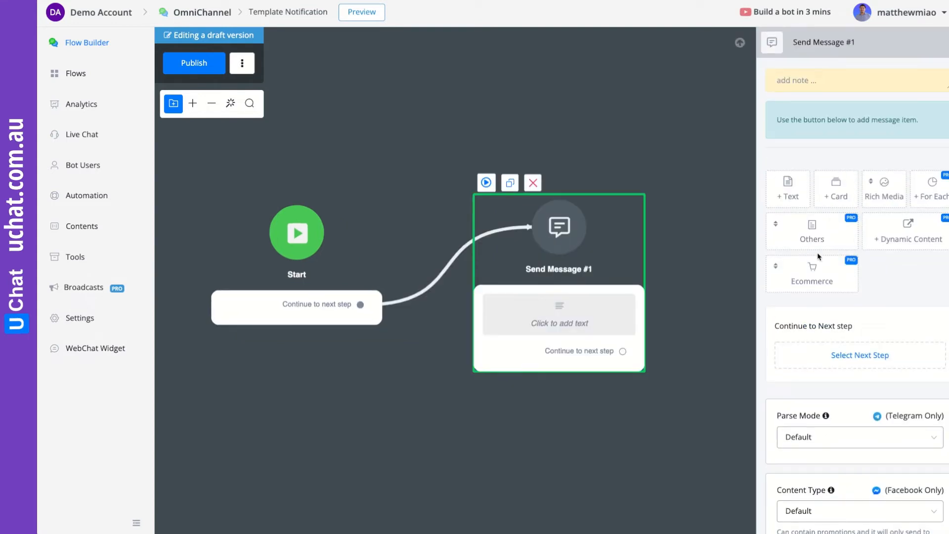
click(814, 237)
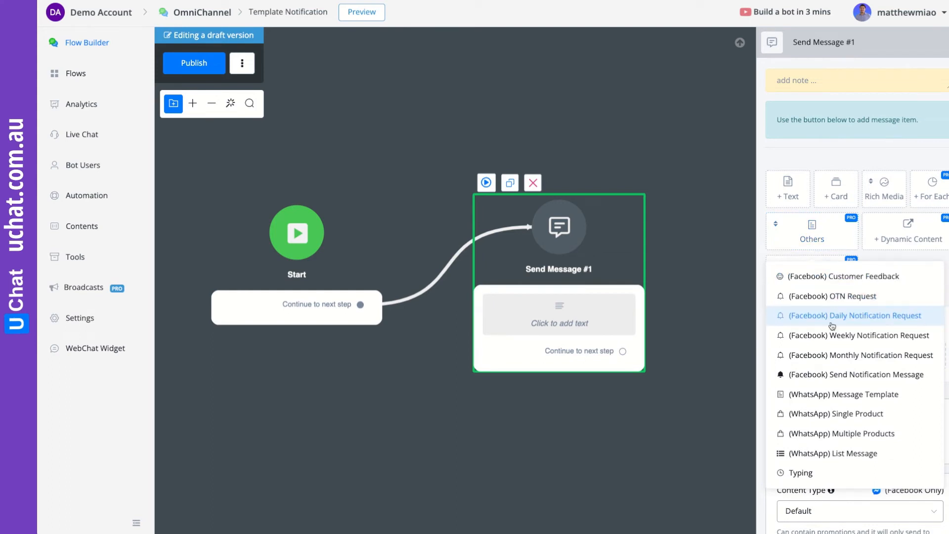
click(835, 394)
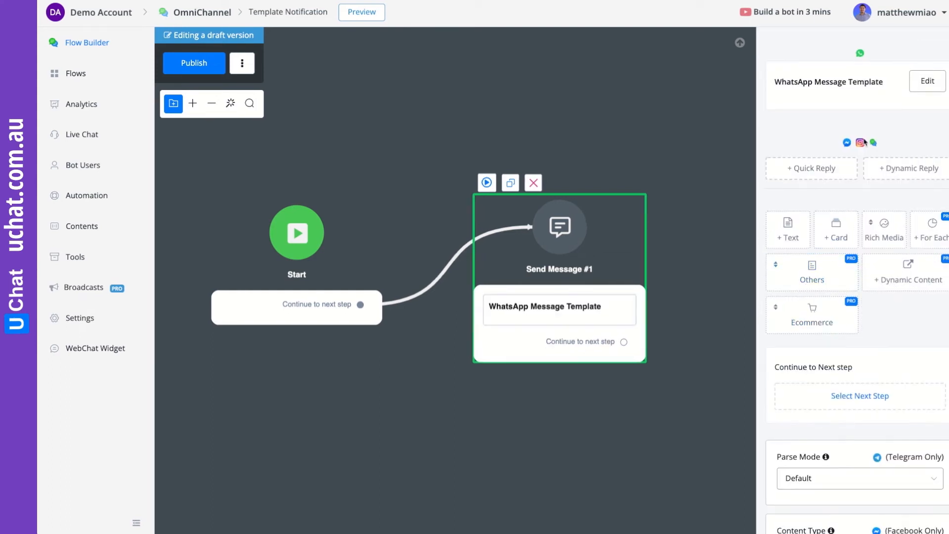
click(915, 86)
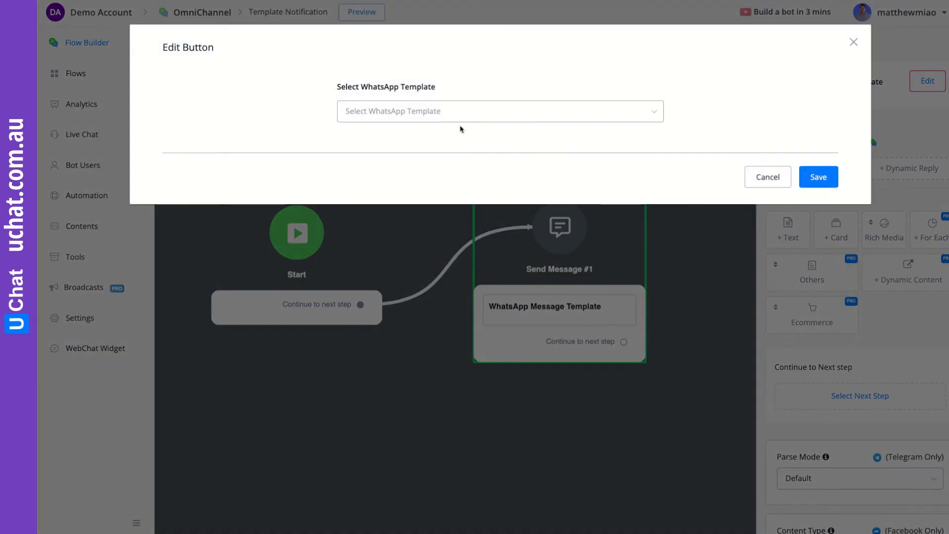
click(460, 113)
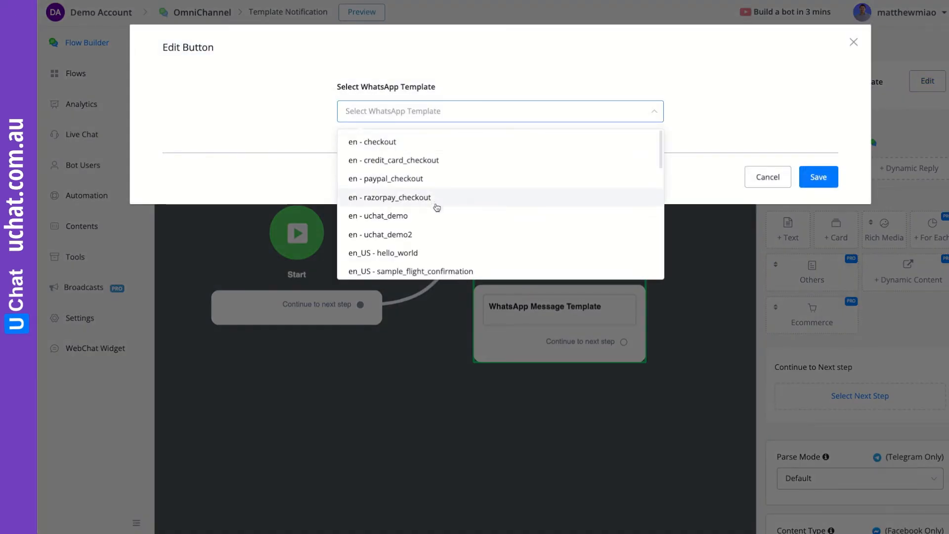
scroll(443, 215, down, 2)
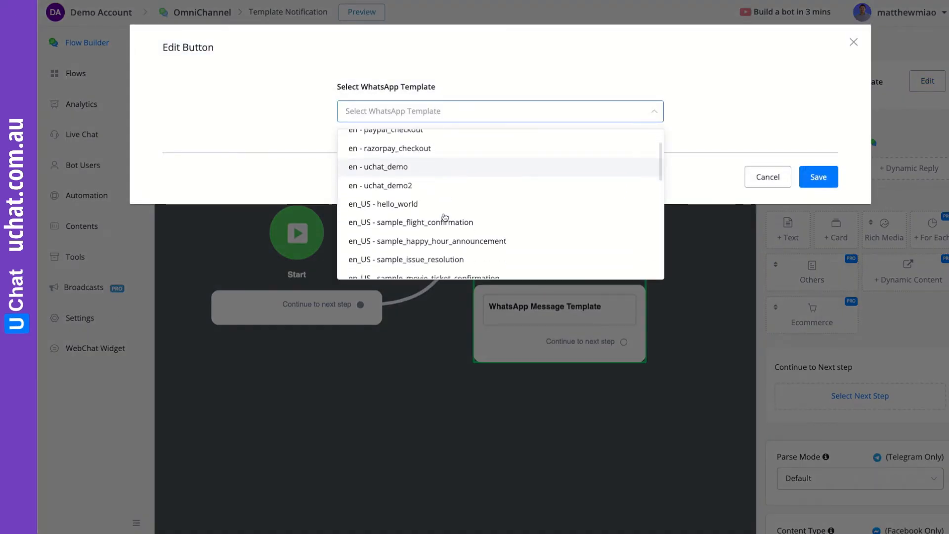
click(435, 256)
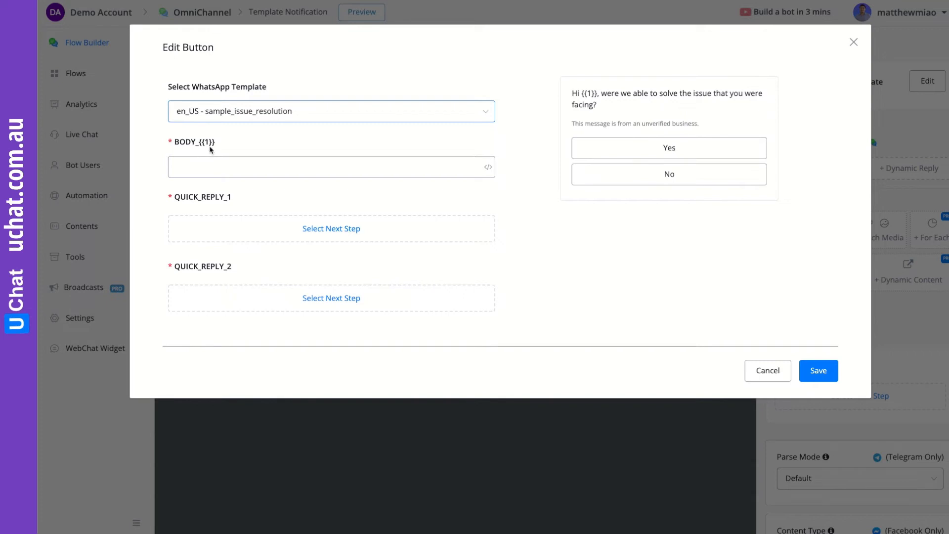
- Fill the template's BODY_{{1}} variable with the result custom field
click(488, 167)
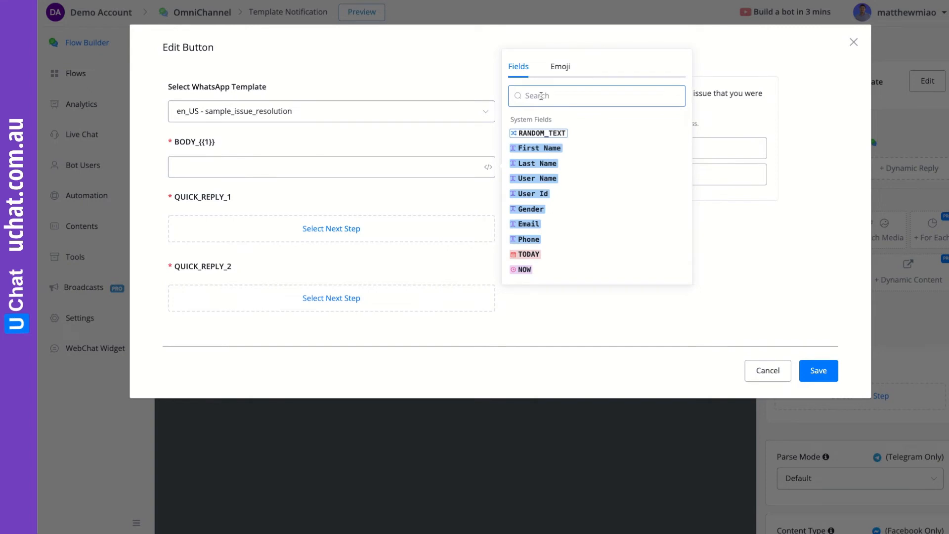
text(res)
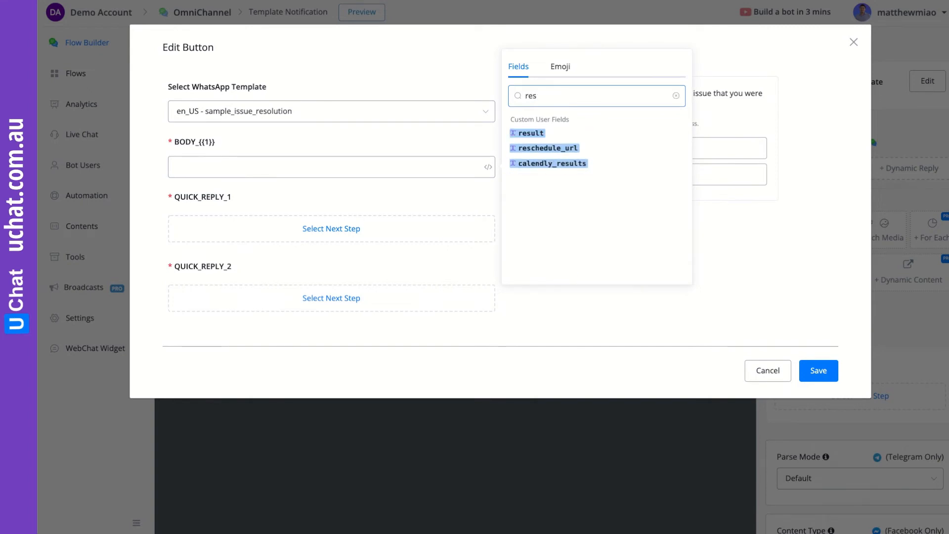
click(531, 133)
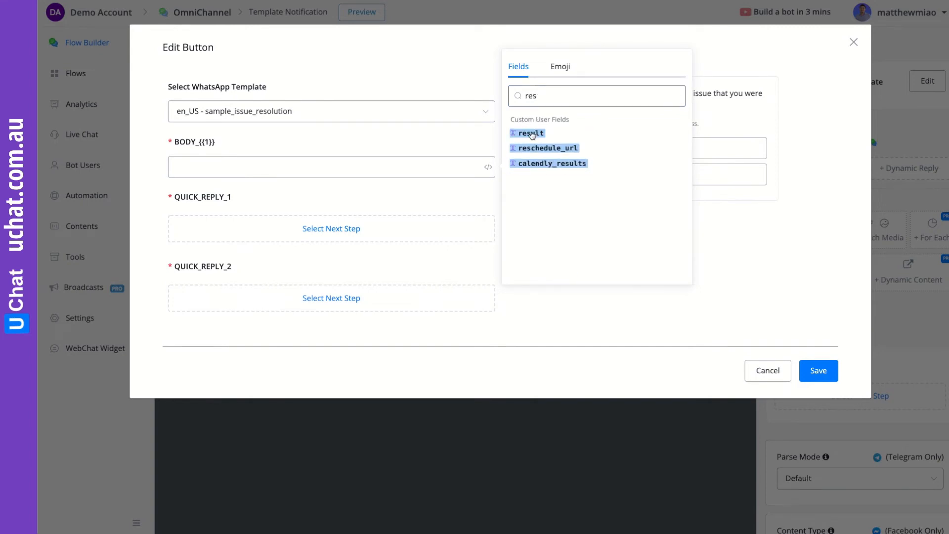
click(306, 157)
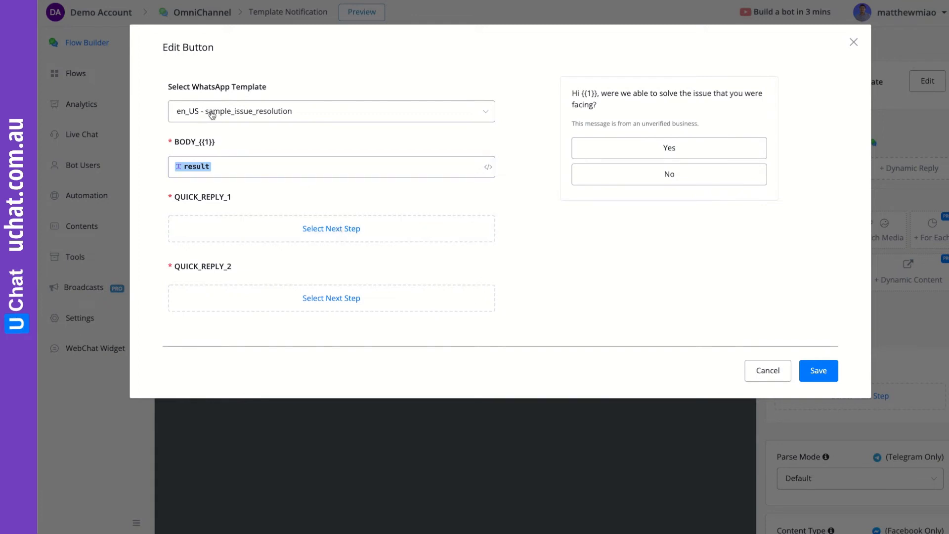
- Route the Yes and No quick replies to new Send Message steps and save
click(348, 228)
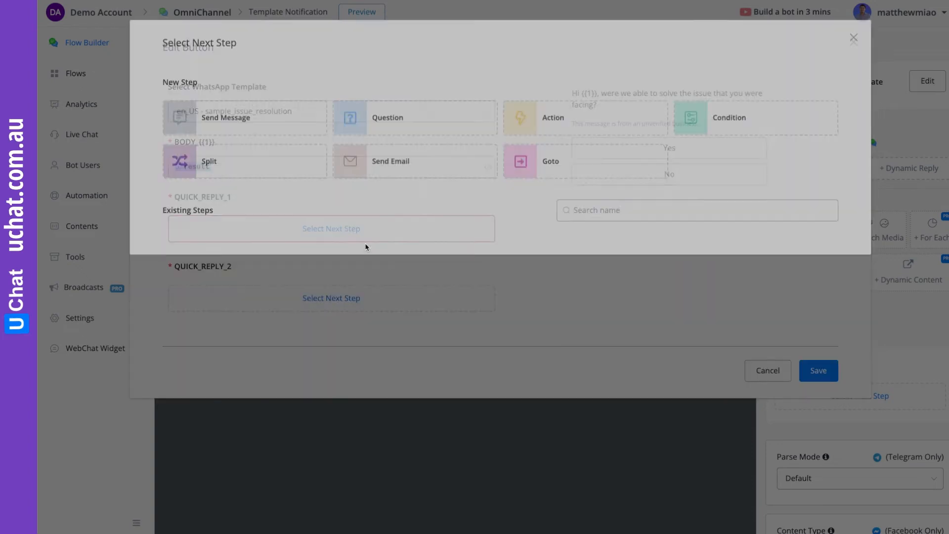
click(226, 127)
click(348, 304)
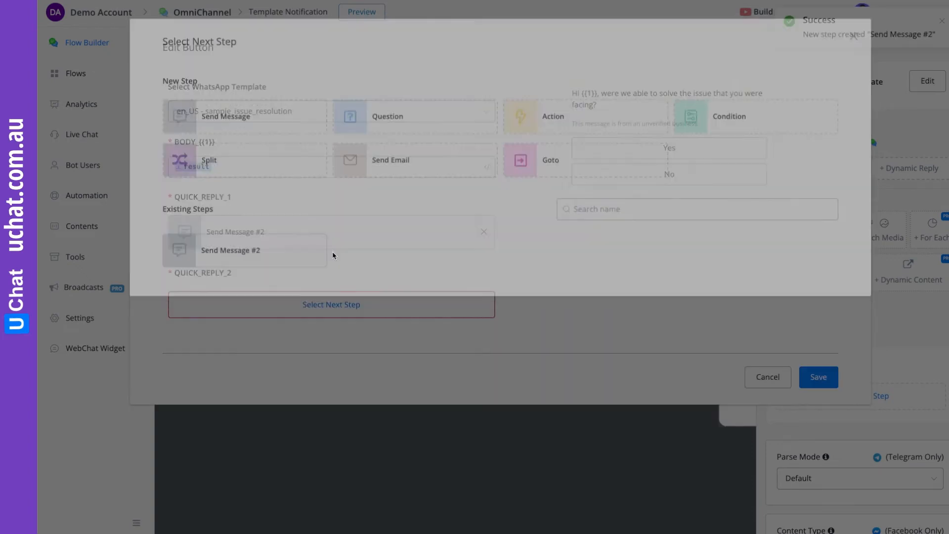
click(260, 130)
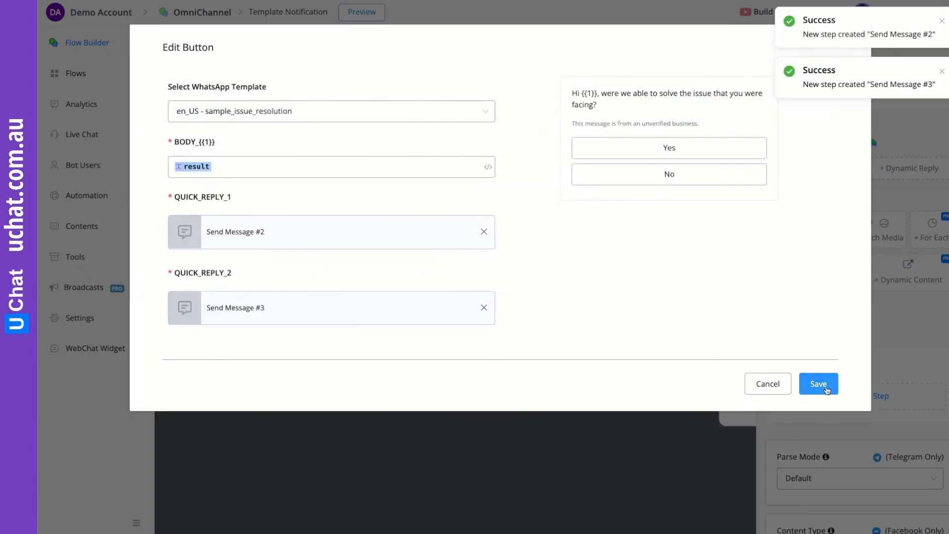
click(818, 384)
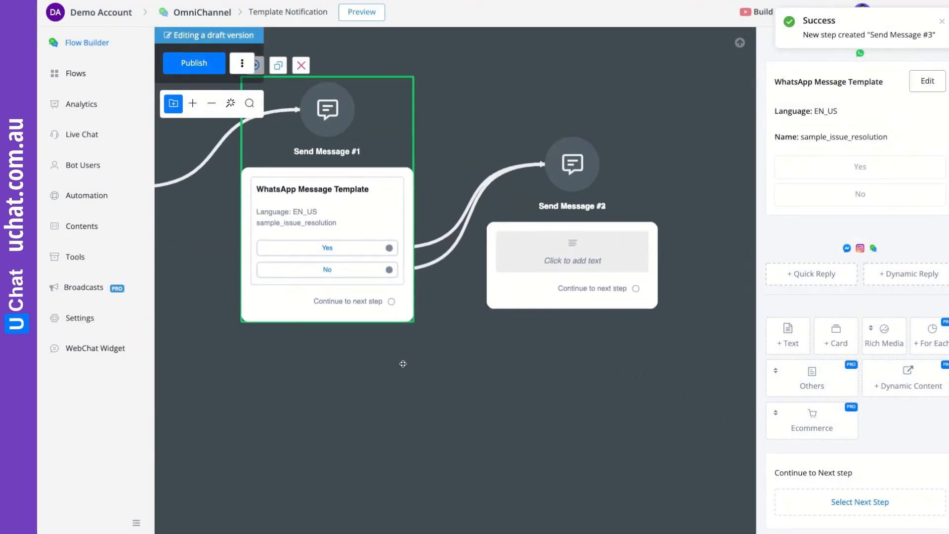
- Give Send Message #2 the Yes reply text 'Ok, YOu clicked yes'
drag(550, 288, 550, 511)
drag(627, 216, 626, 176)
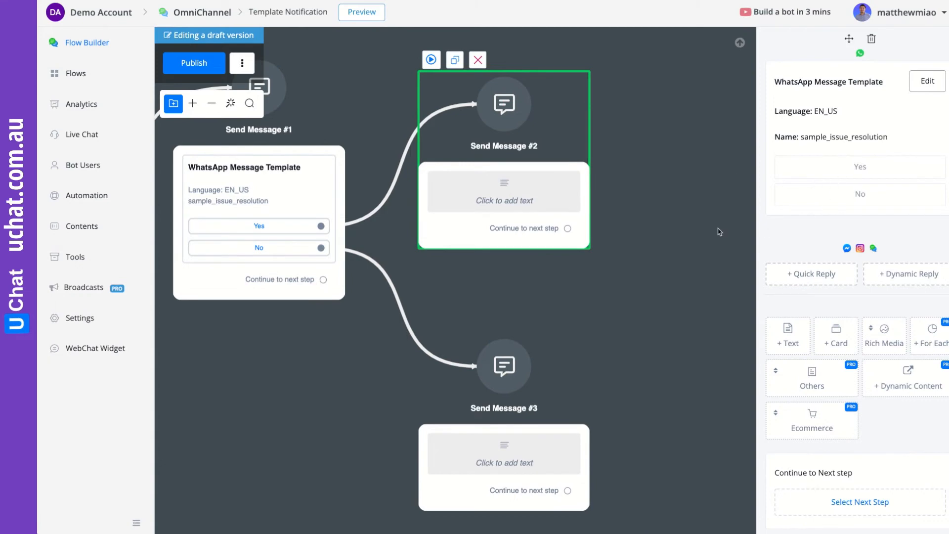
click(519, 200)
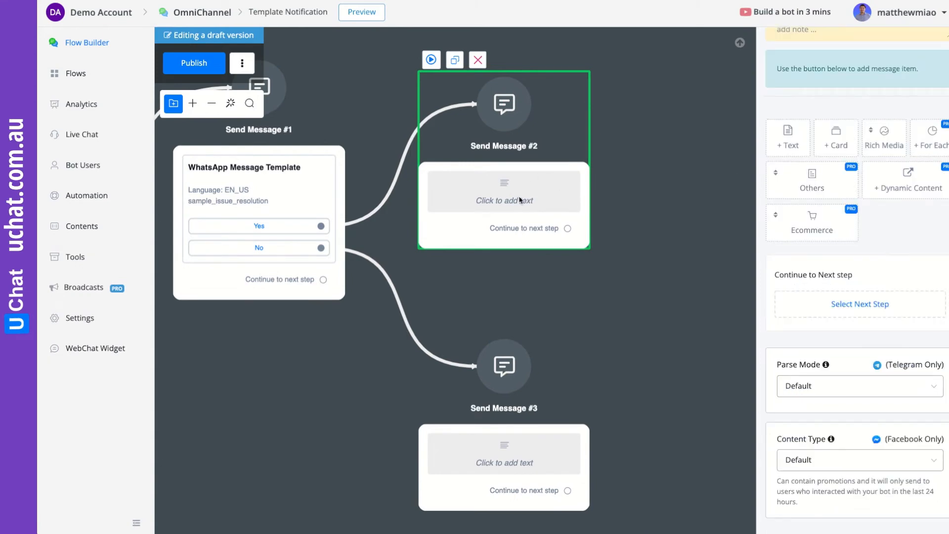
click(791, 140)
click(819, 85)
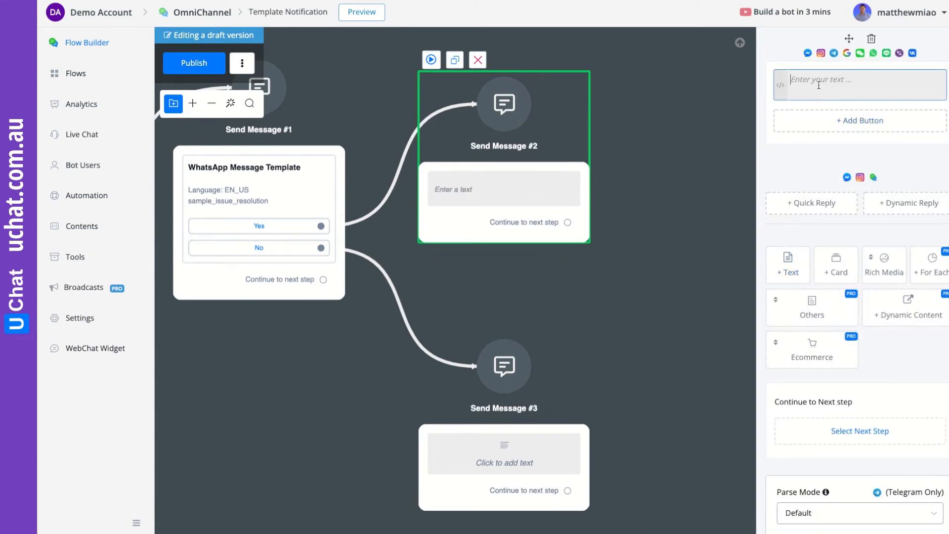
text(Ok,)
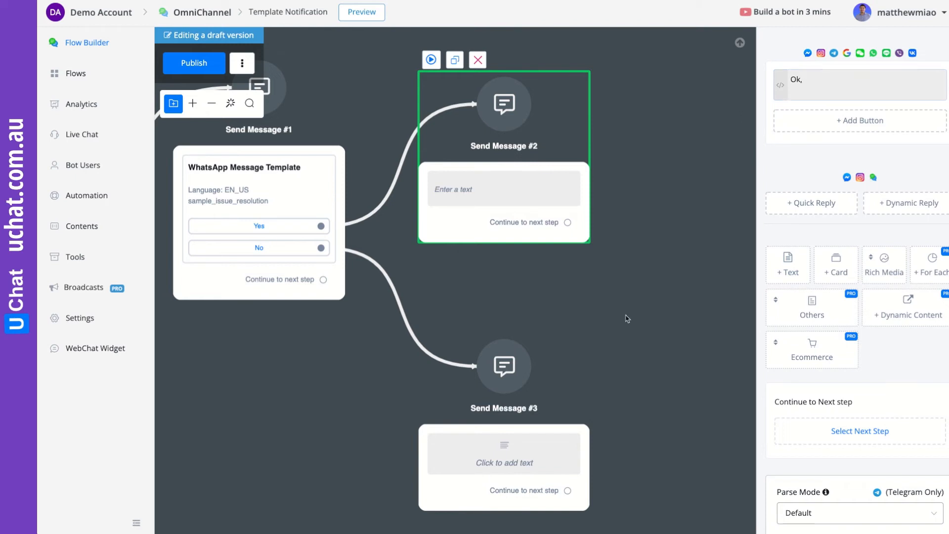
text( YOu clicked yes)
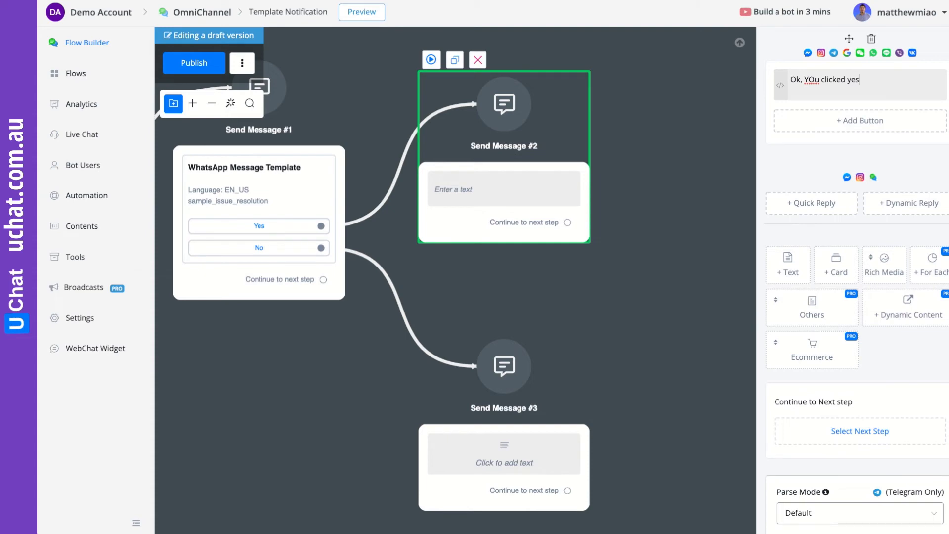
click(716, 267)
- Give Send Message #3 the No reply text 'Ok you clicked no.'
click(525, 484)
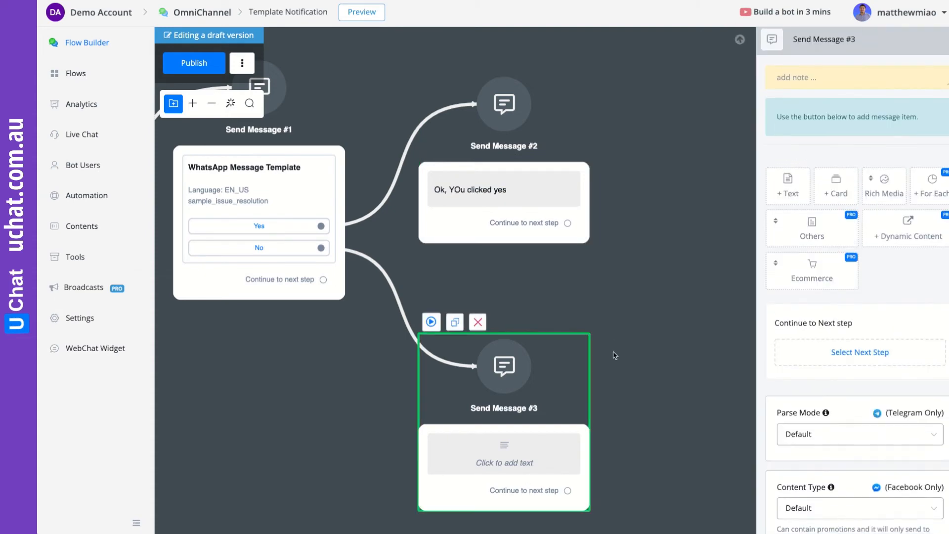
click(787, 199)
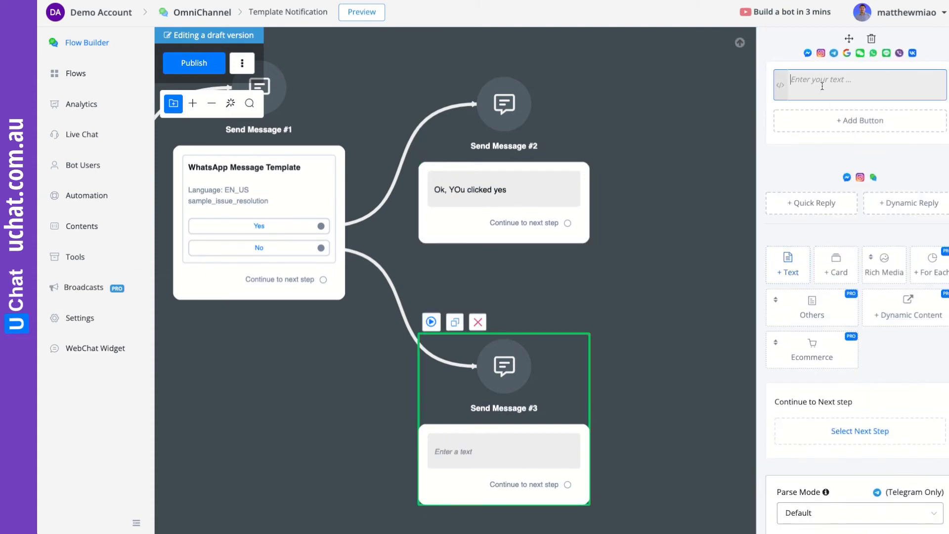
text(Ok you clicked no.)
click(644, 247)
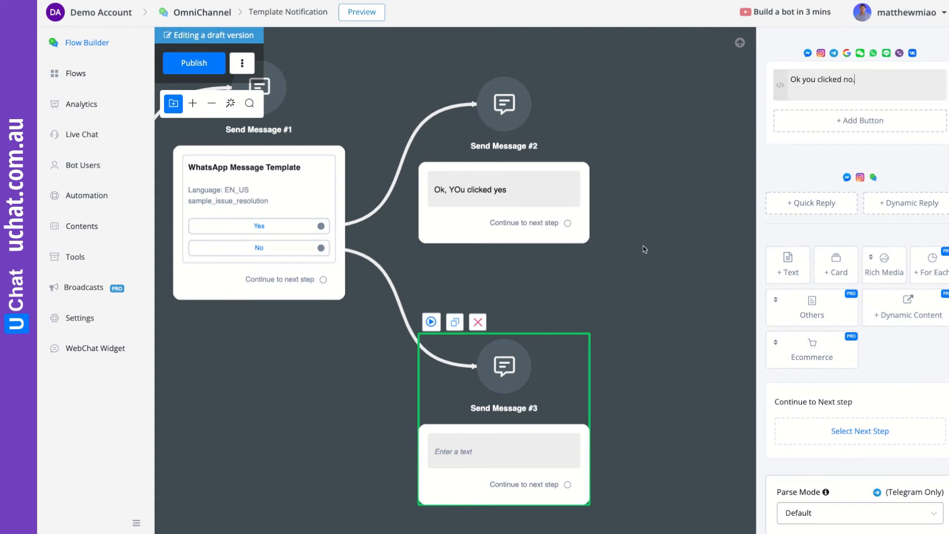
- Stack the two reply nodes neatly and publish the Template Notification flow
drag(626, 210, 767, 222)
drag(707, 191, 724, 158)
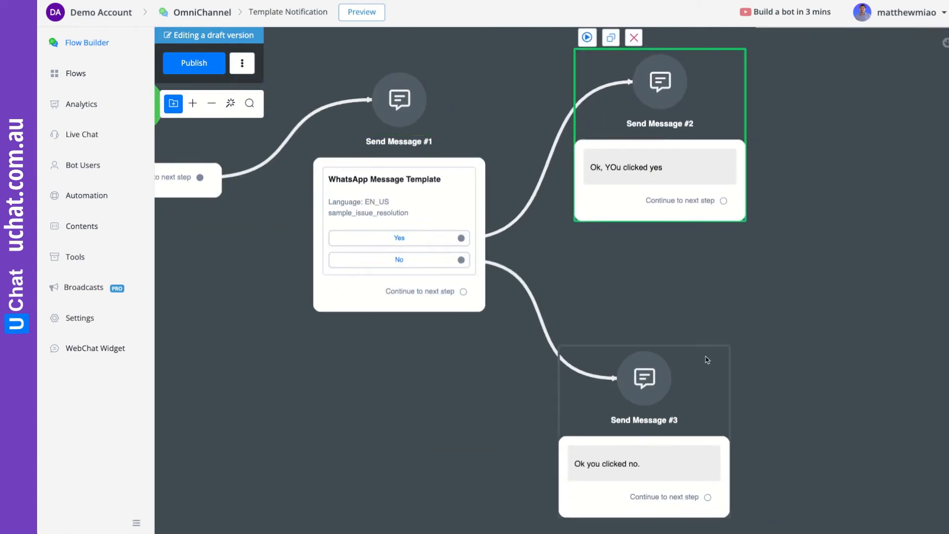
drag(708, 360, 713, 313)
drag(811, 303, 802, 368)
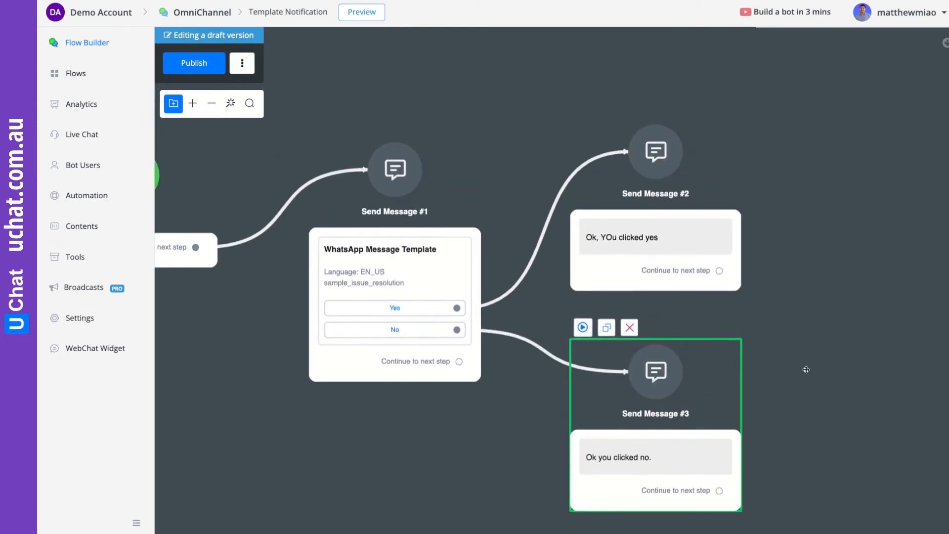
click(198, 68)
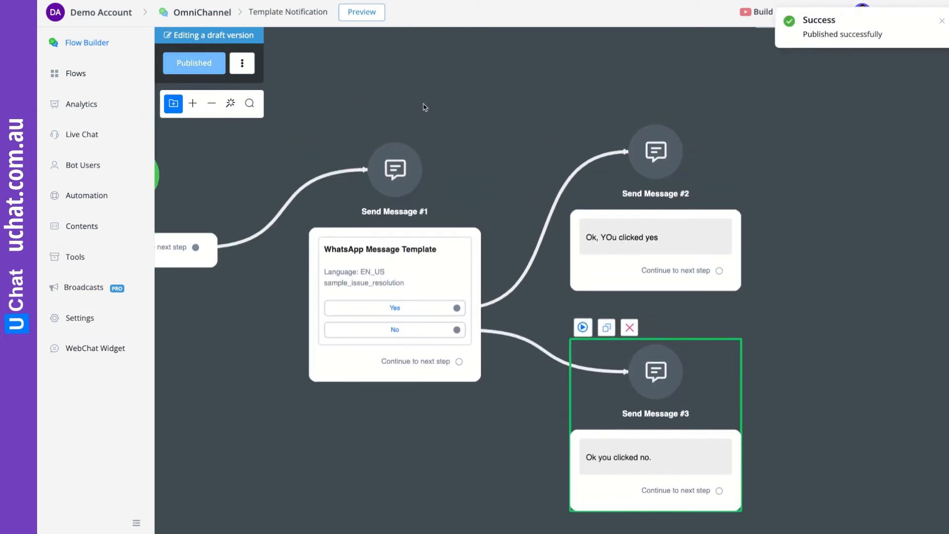
- Leave the flow builder and bring up the list of flows
drag(440, 101, 529, 97)
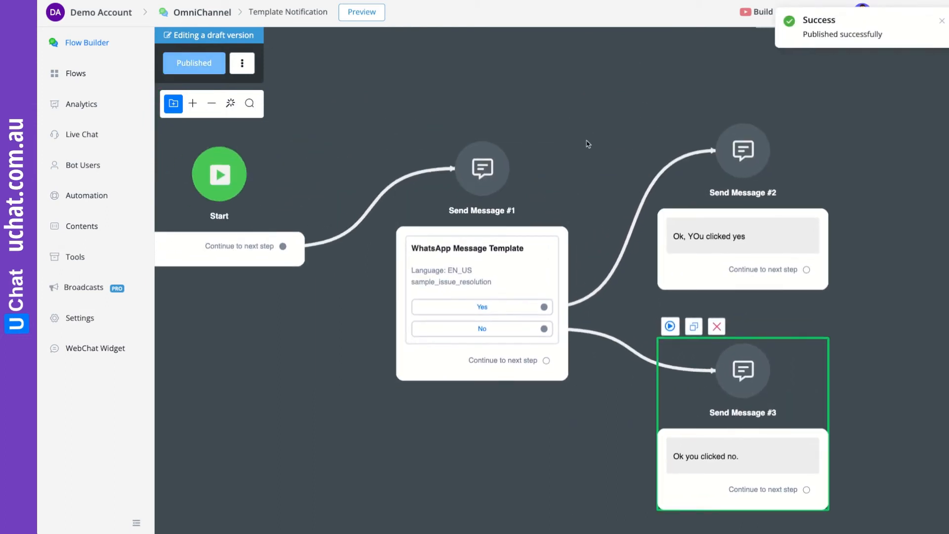
click(76, 258)
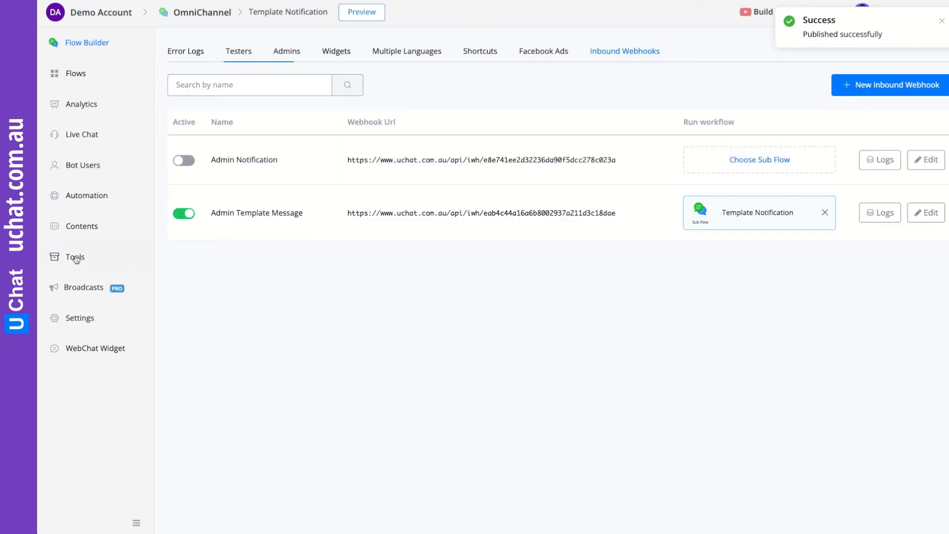
click(79, 75)
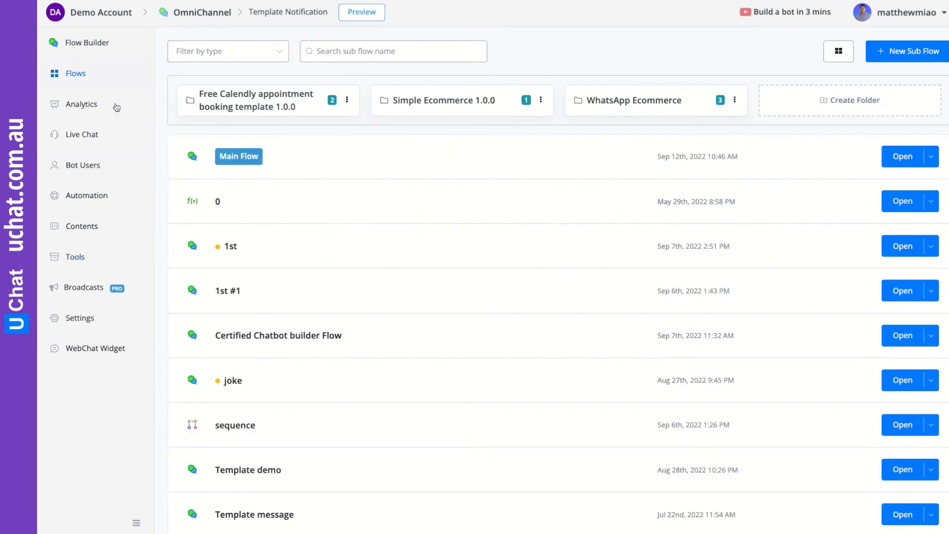
scroll(357, 238, down, 3)
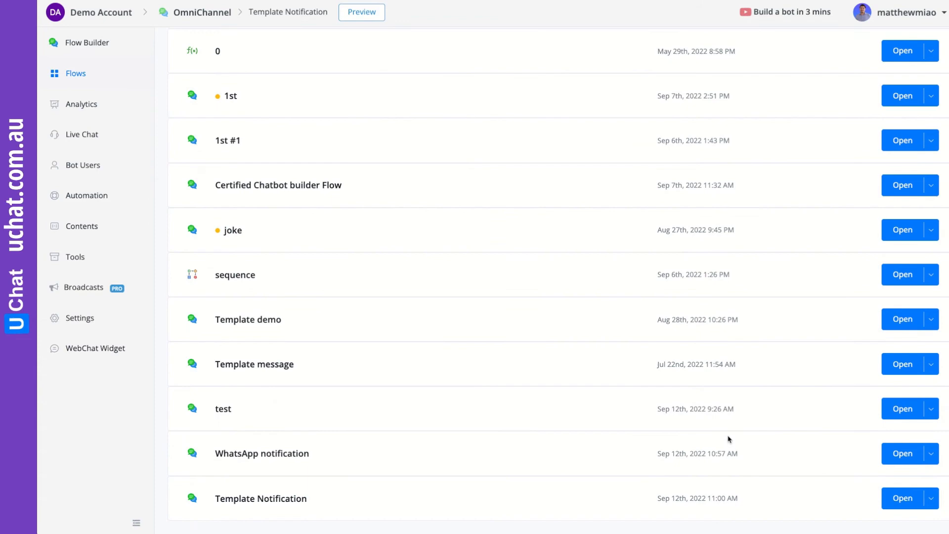
- Open the WhatsApp notification flow with Action #2 and Send Message #4 in view
click(902, 453)
scroll(541, 253, up, 5)
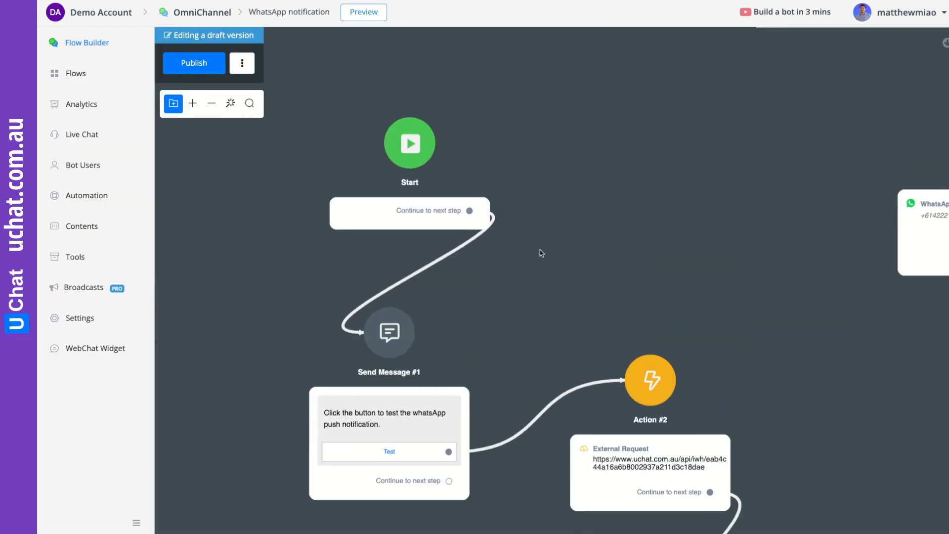
drag(535, 307, 533, 219)
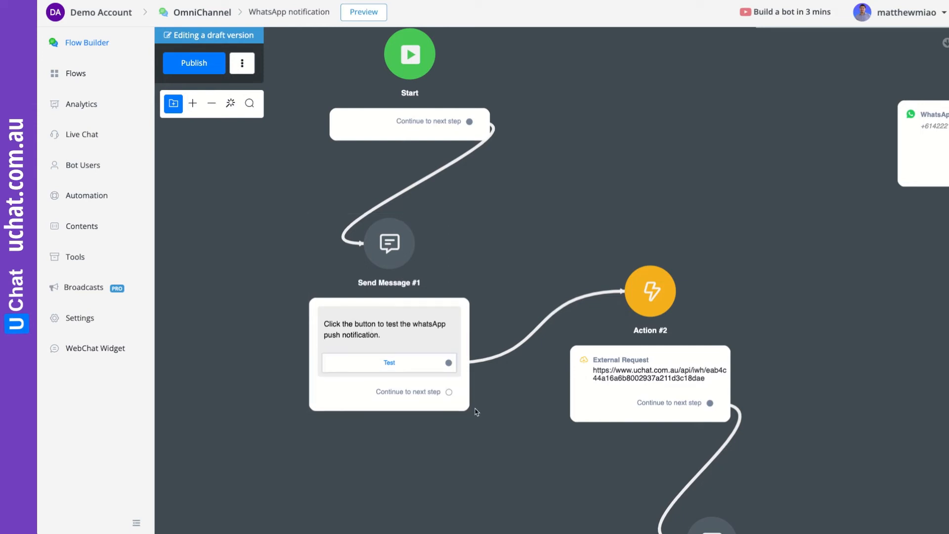
drag(496, 438, 413, 316)
- Inspect Action #2's External Request body JSON, checking userNS and leads, then cancel unchanged
click(560, 243)
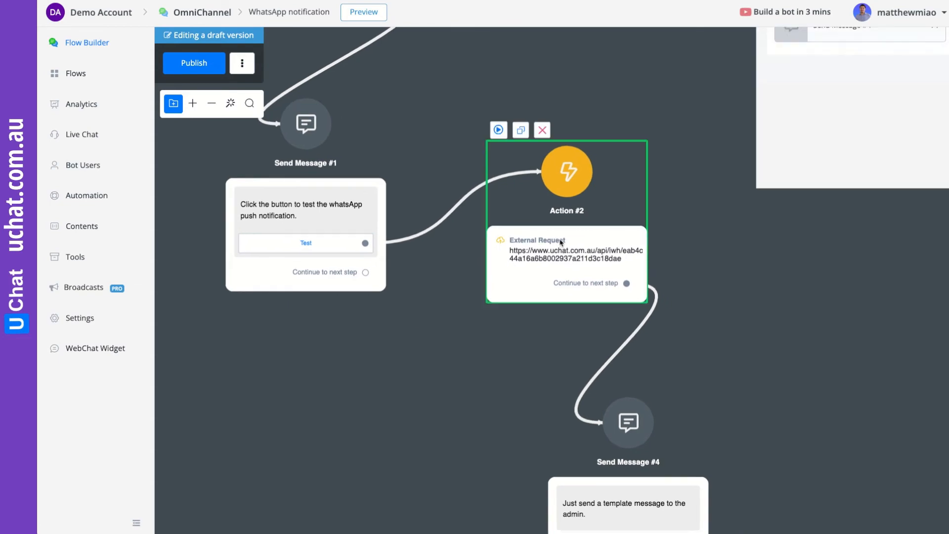
click(817, 151)
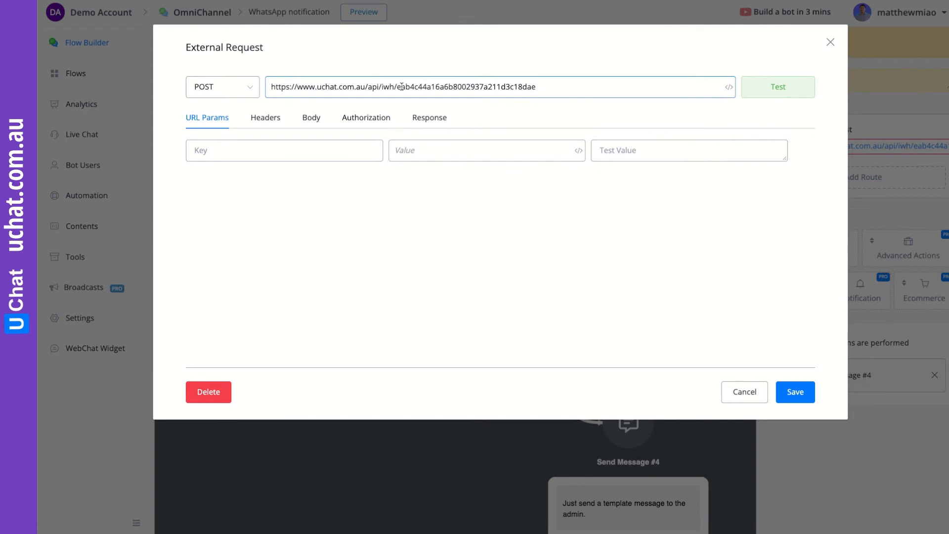
click(311, 117)
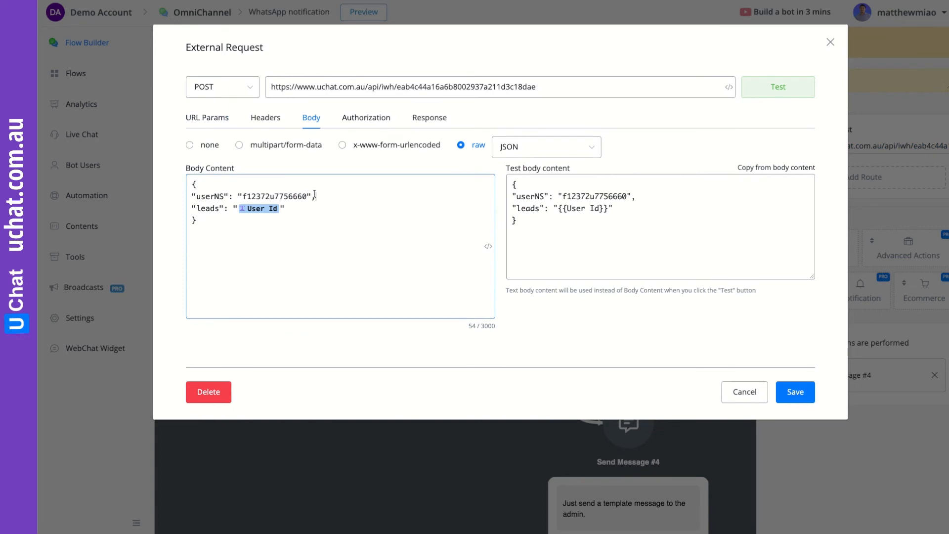
drag(315, 197, 189, 197)
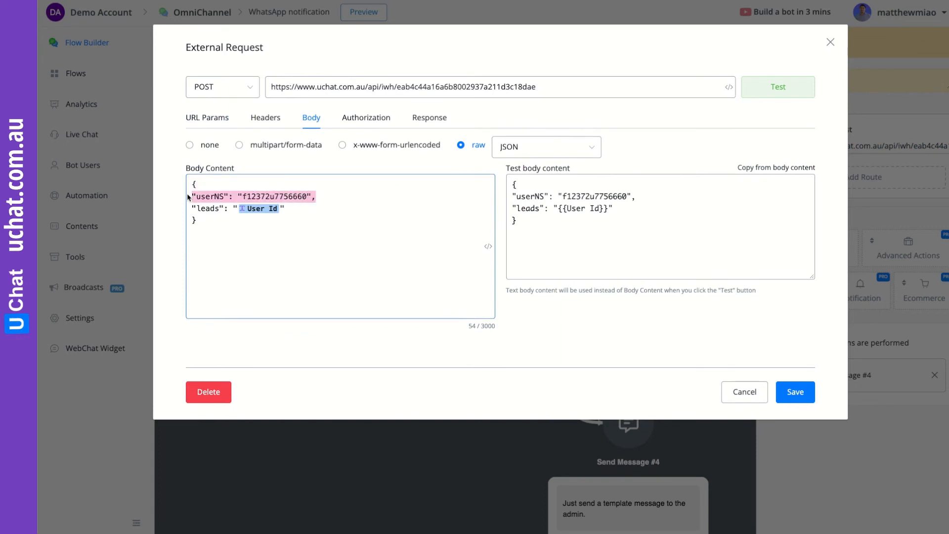
click(297, 196)
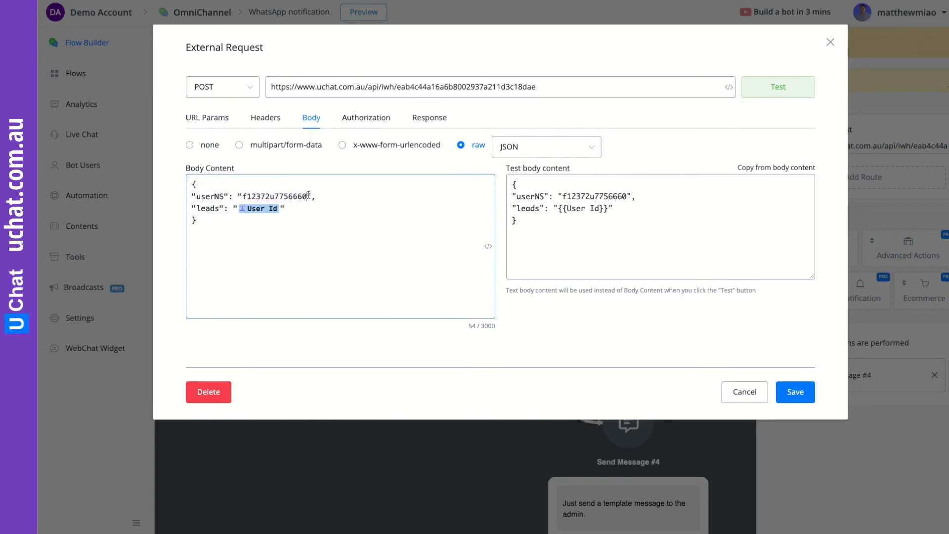
drag(307, 195, 192, 210)
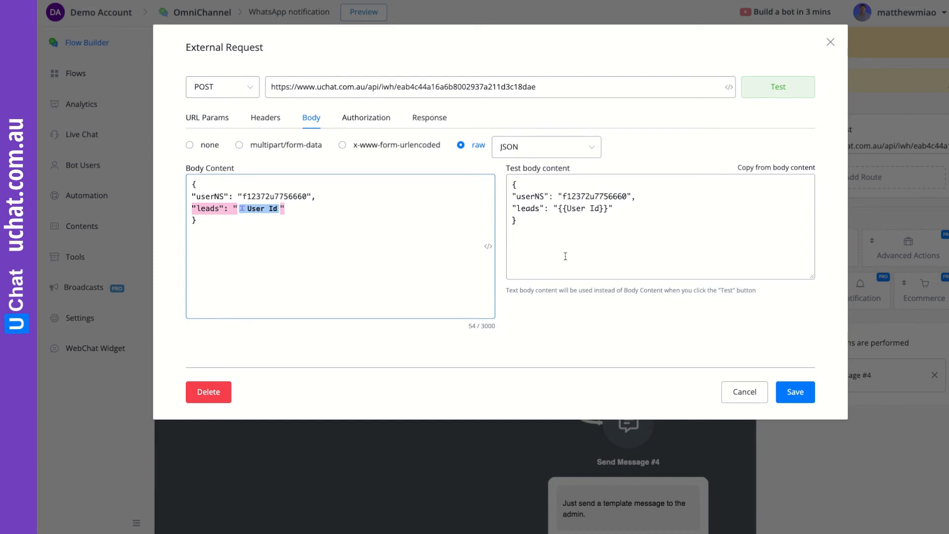
click(748, 392)
click(53, 258)
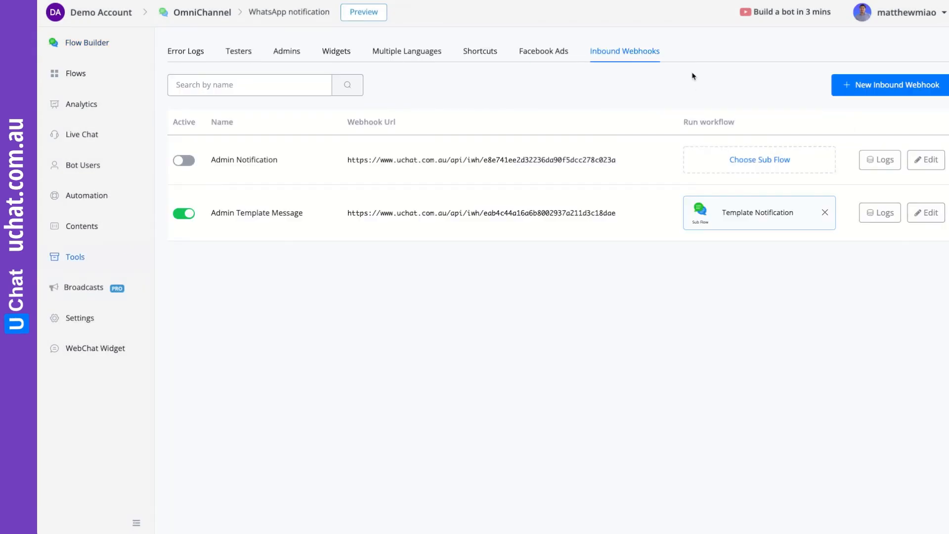
click(925, 212)
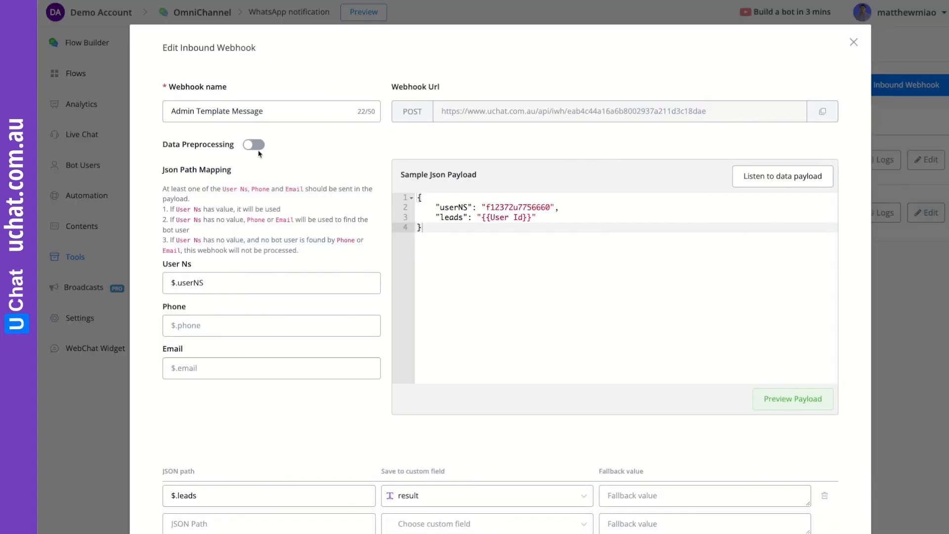
scroll(515, 218, down, 2)
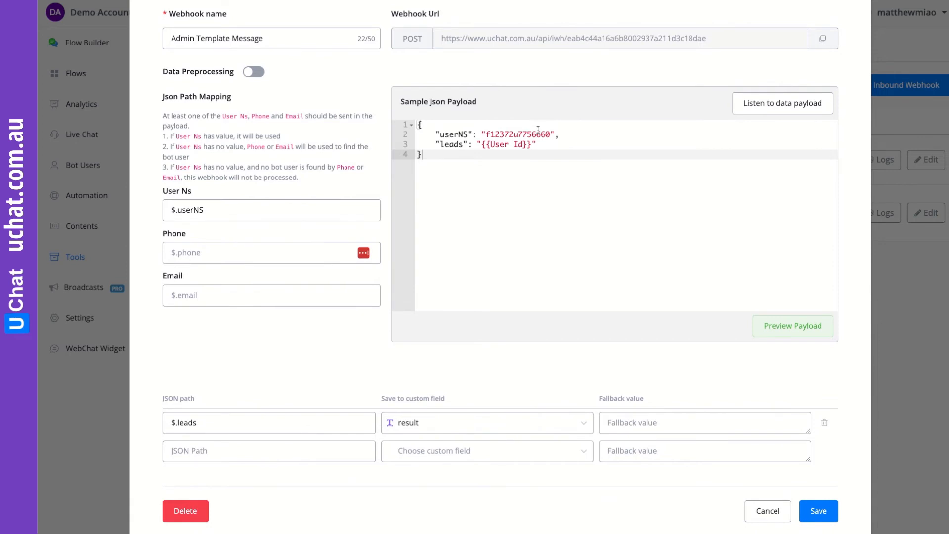
drag(567, 135, 427, 134)
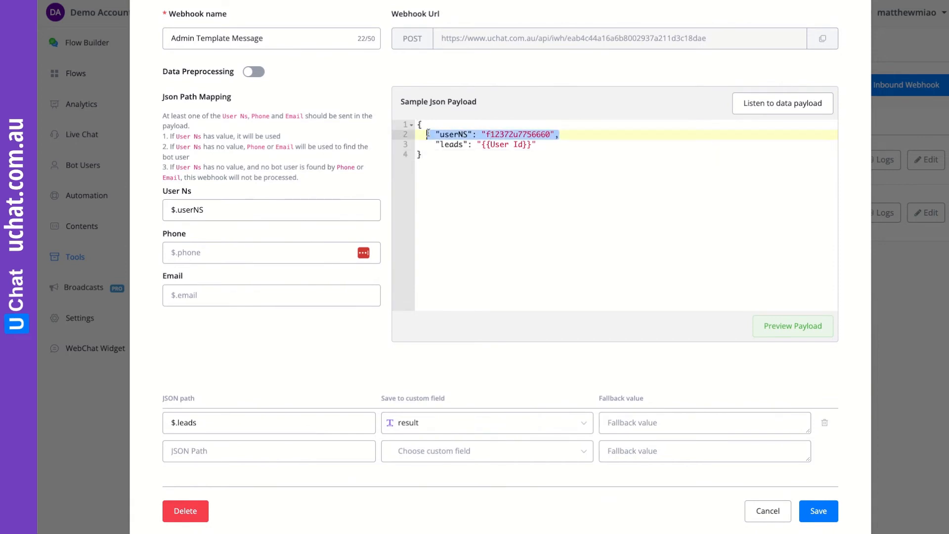
drag(549, 145, 421, 144)
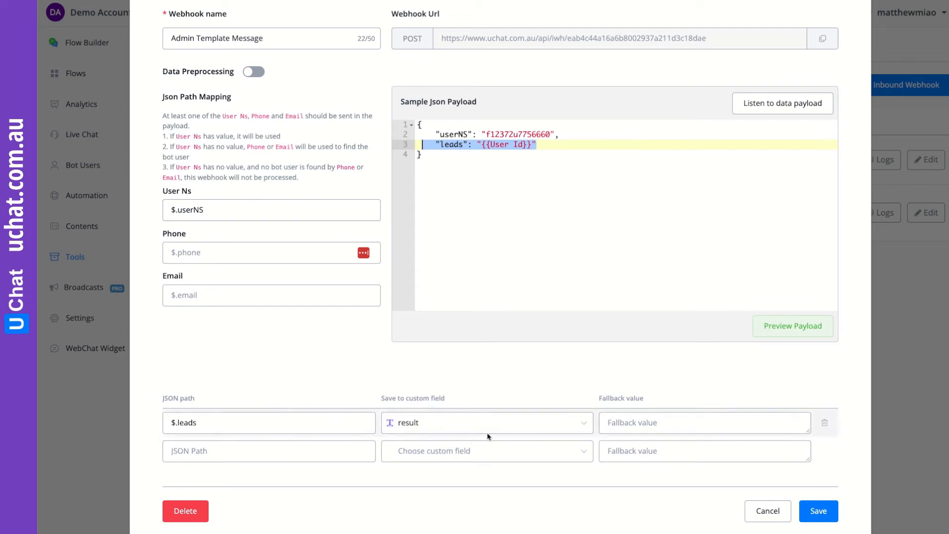
click(767, 511)
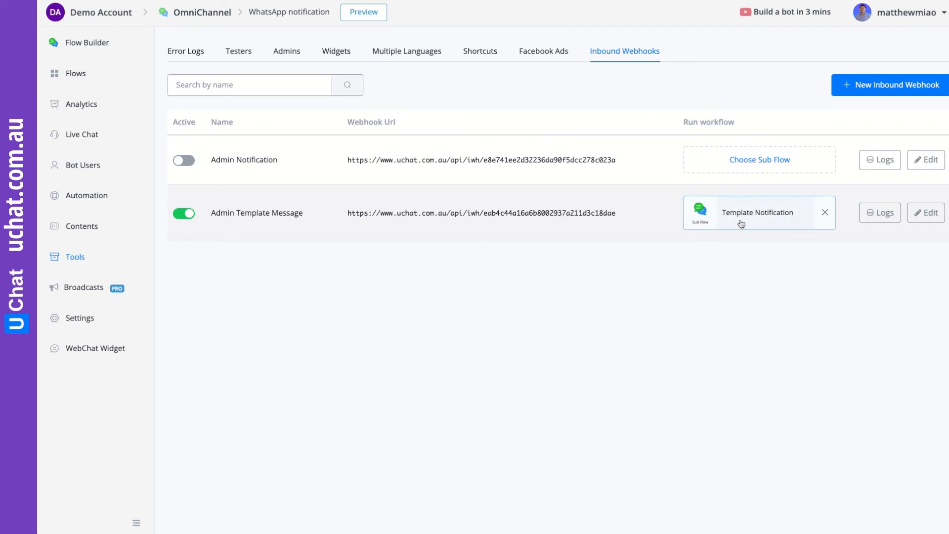
click(81, 136)
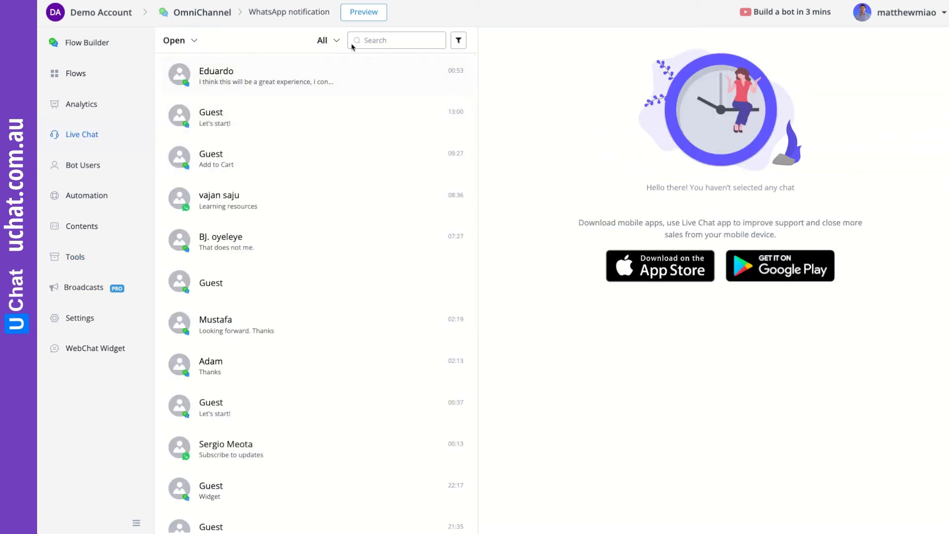
- Search chats for 'w', read the Whatsapp Demo conversation, then return to Flows
click(366, 39)
text(what)
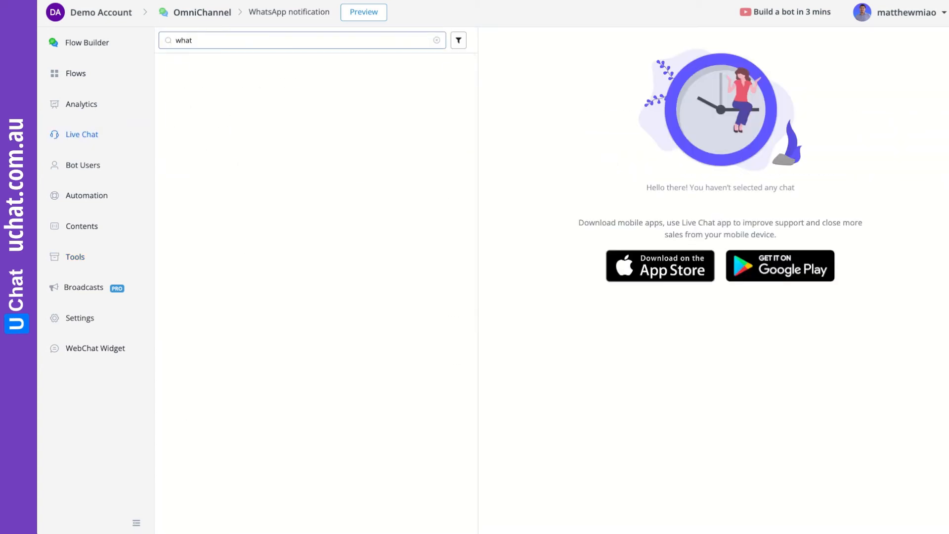
click(308, 81)
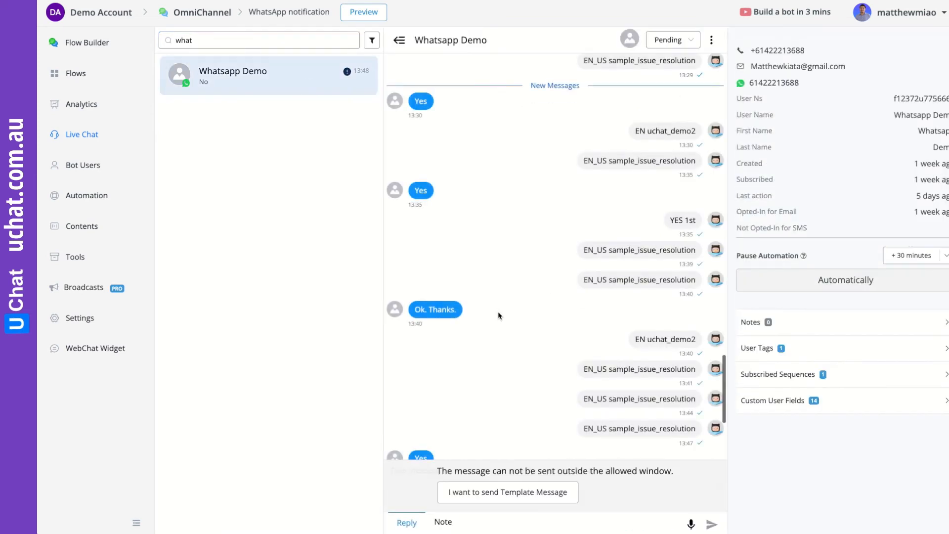
scroll(532, 377, down, 3)
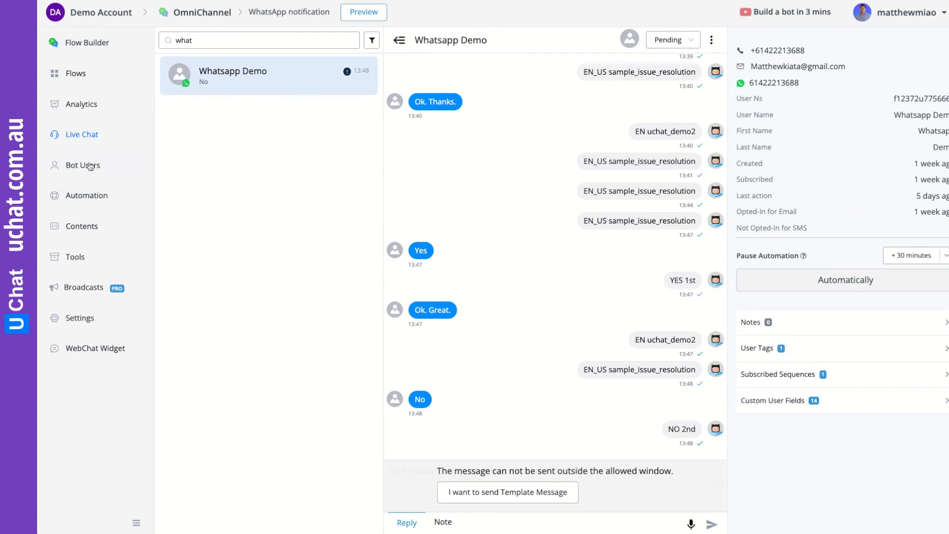
click(91, 78)
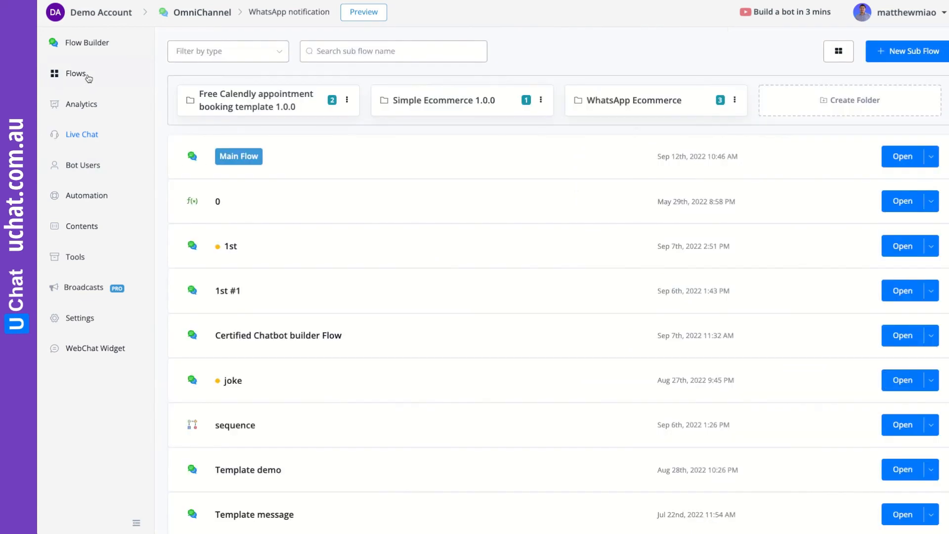
- Open WhatsApp notification from Flows and reposition its Start and Send Message #4 nodes
scroll(330, 333, down, 2)
scroll(330, 336, down, 1)
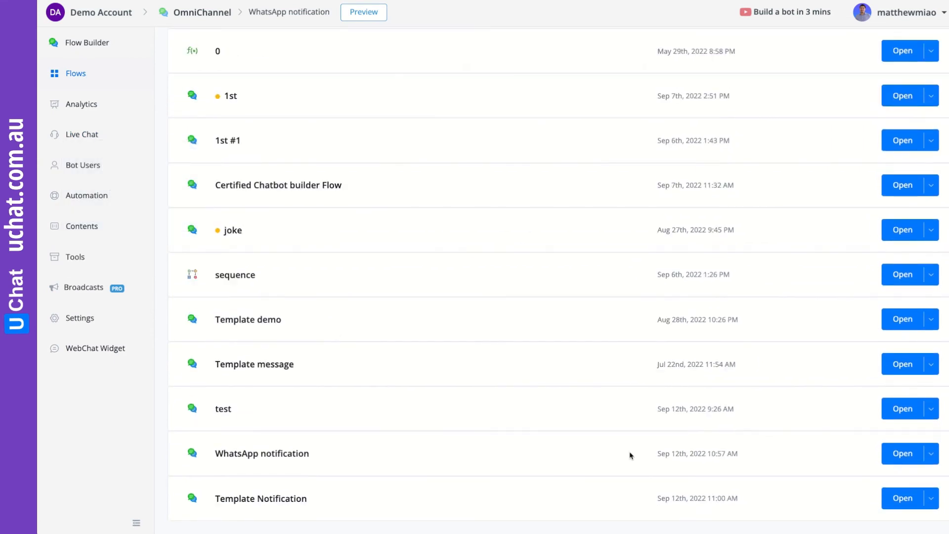
click(898, 455)
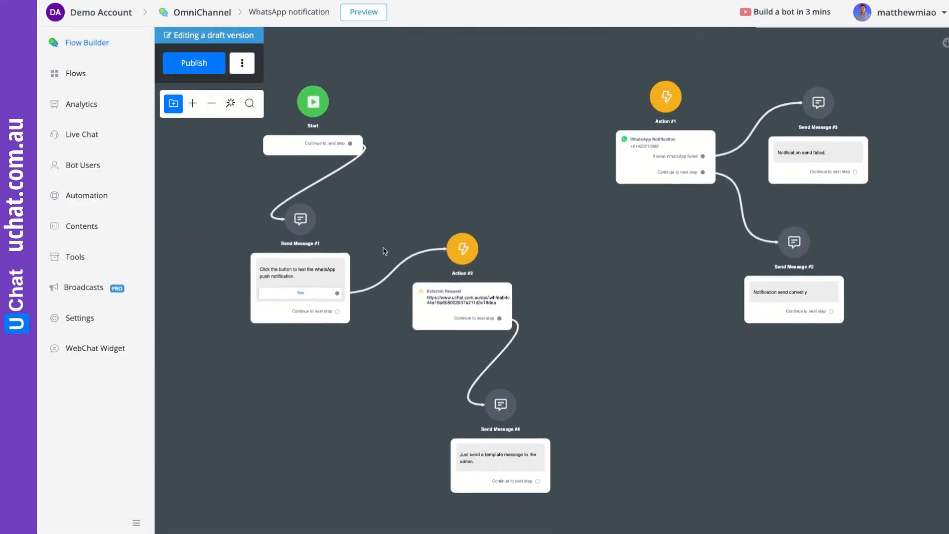
drag(392, 193, 379, 222)
drag(568, 257, 530, 171)
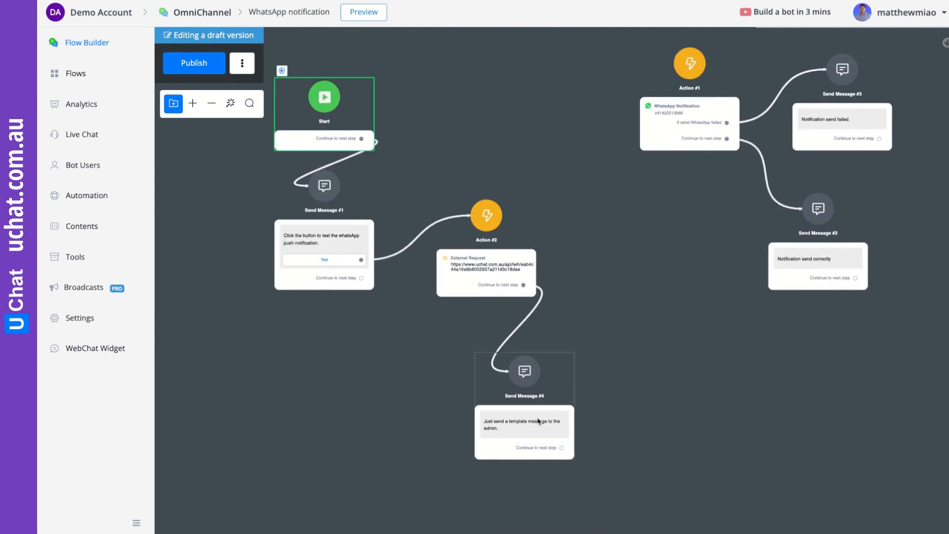
drag(559, 408, 528, 405)
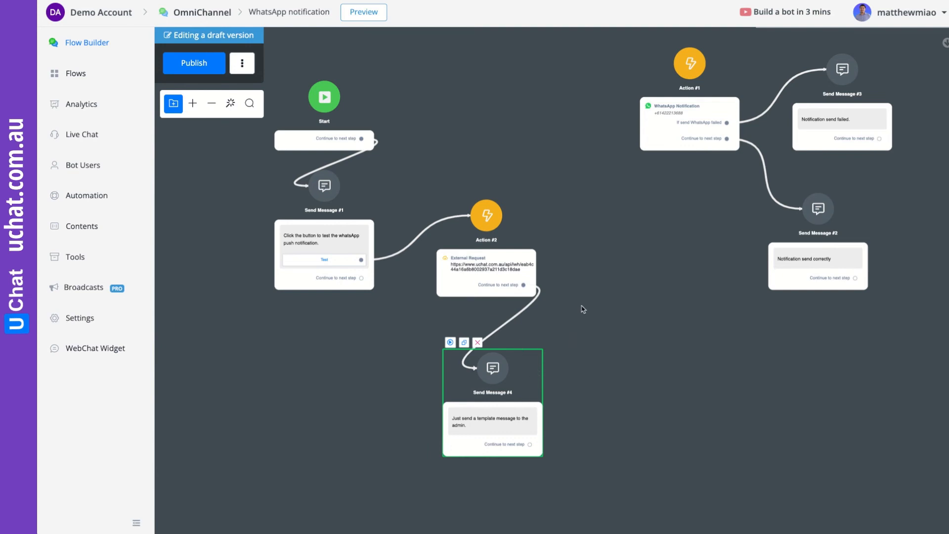
drag(581, 307, 586, 328)
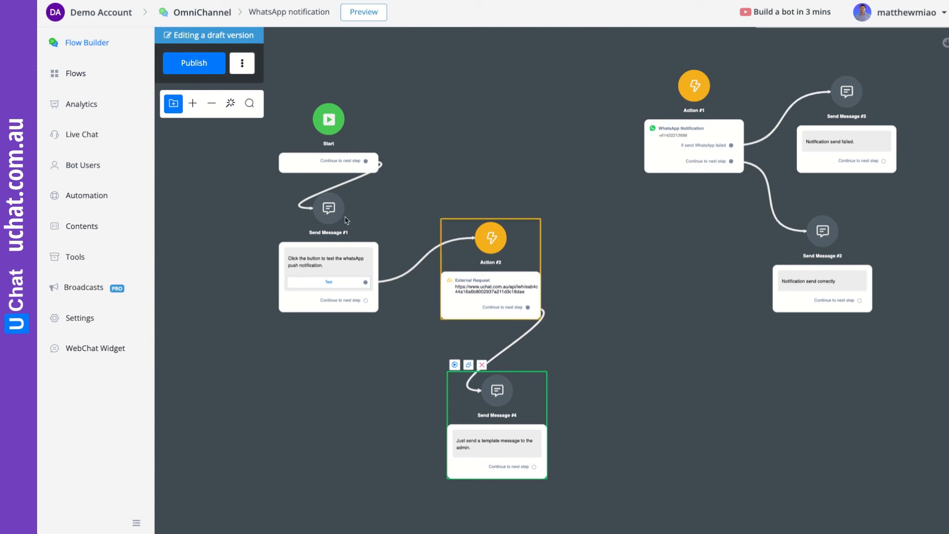
- Switch the 'test' keyword's sub flow to WhatsApp notification, then return to Flows
click(87, 197)
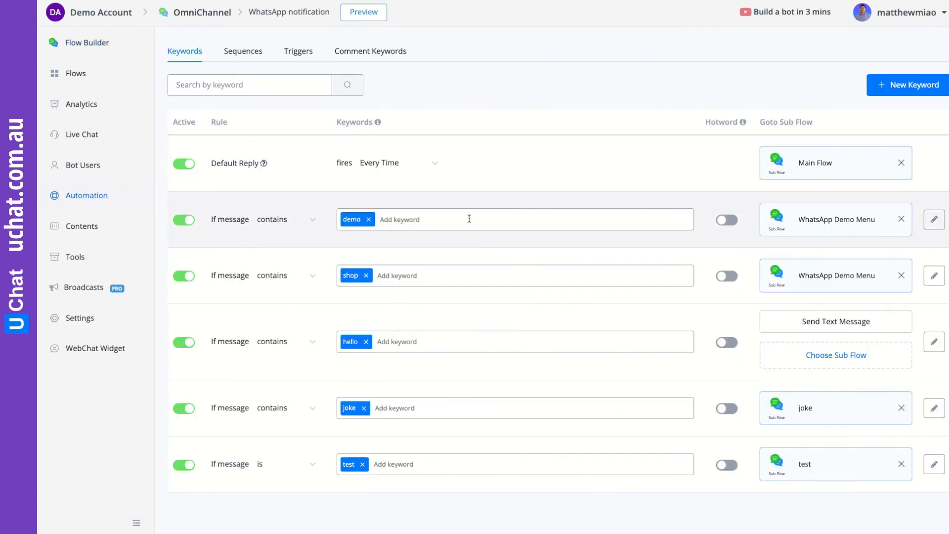
click(900, 464)
click(818, 460)
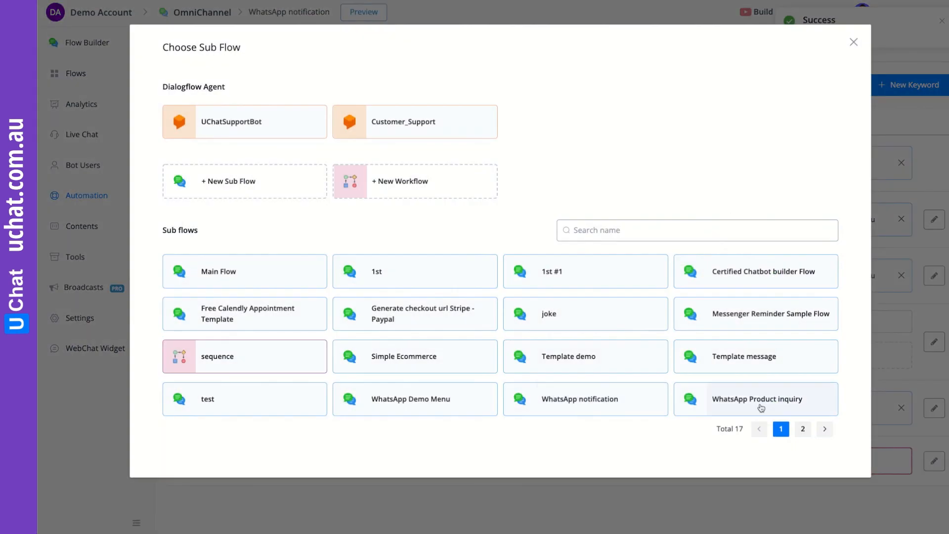
click(594, 399)
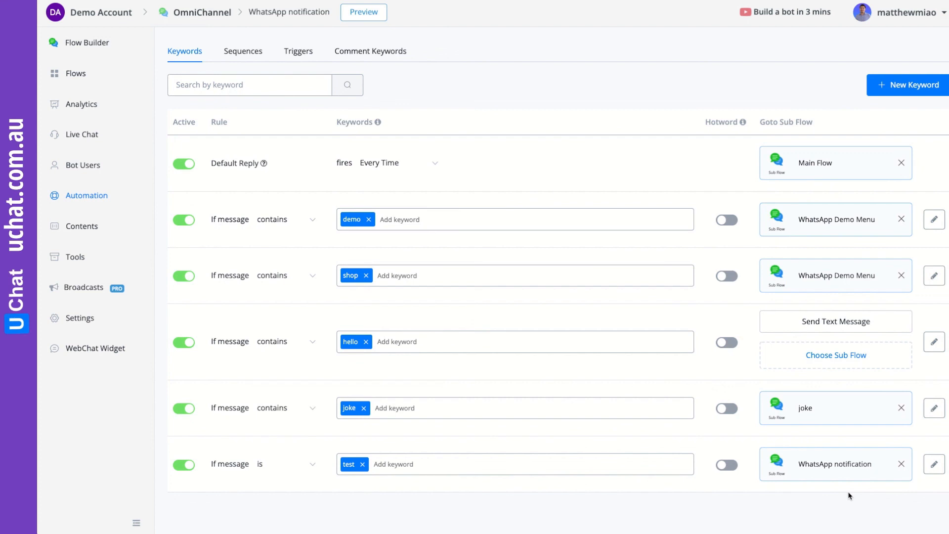
click(74, 73)
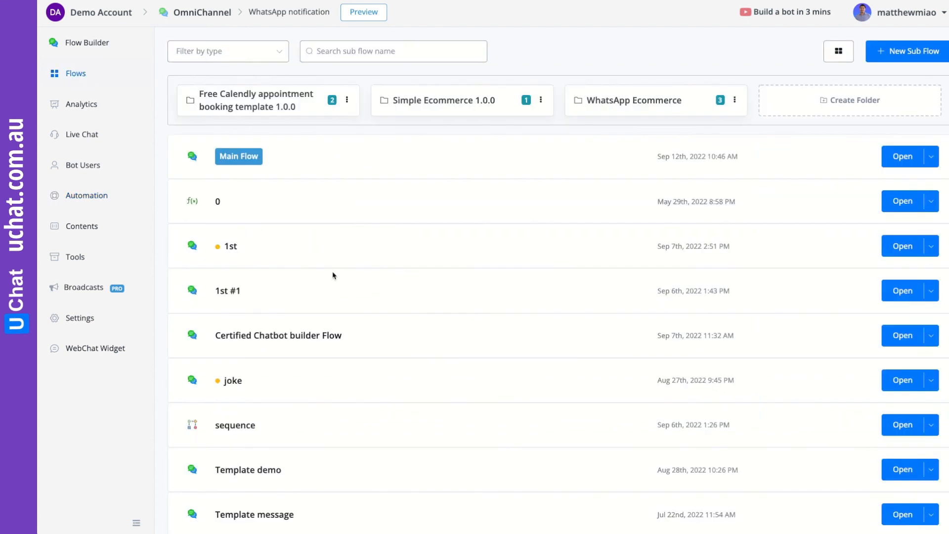
- Review the Template Notification flow's Yes/No template message, then return to the flows list
scroll(339, 271, down, 3)
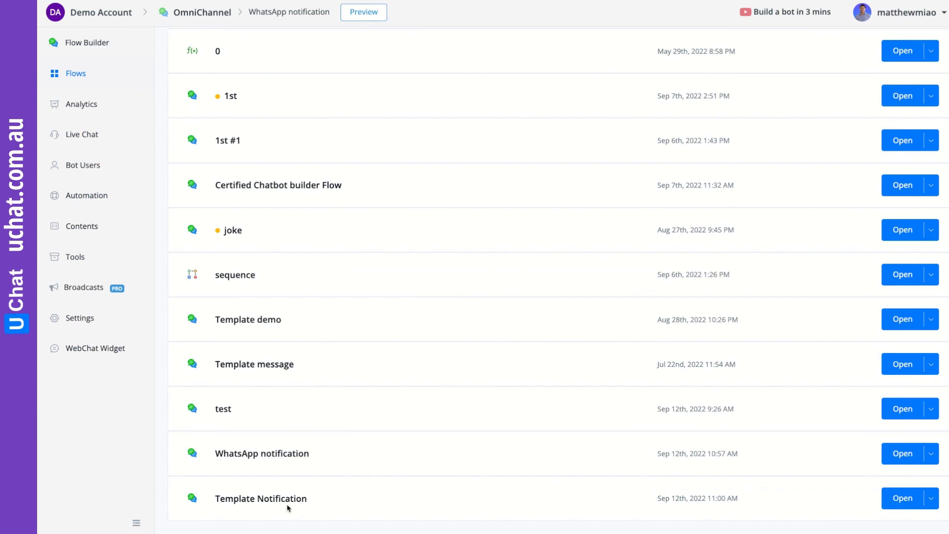
click(902, 498)
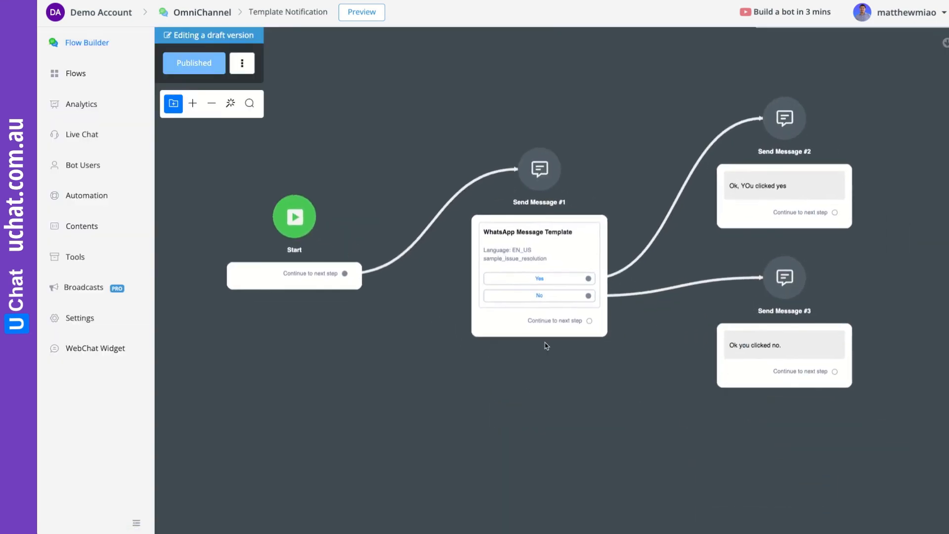
click(90, 75)
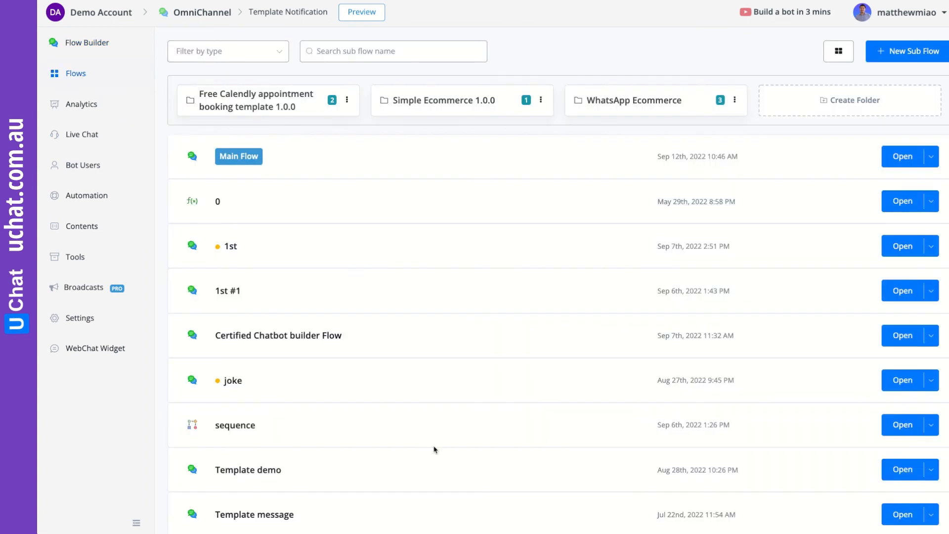
- In the WhatsApp notification flow, reposition Send Message #4 and publish the flow
scroll(555, 435, down, 3)
click(898, 452)
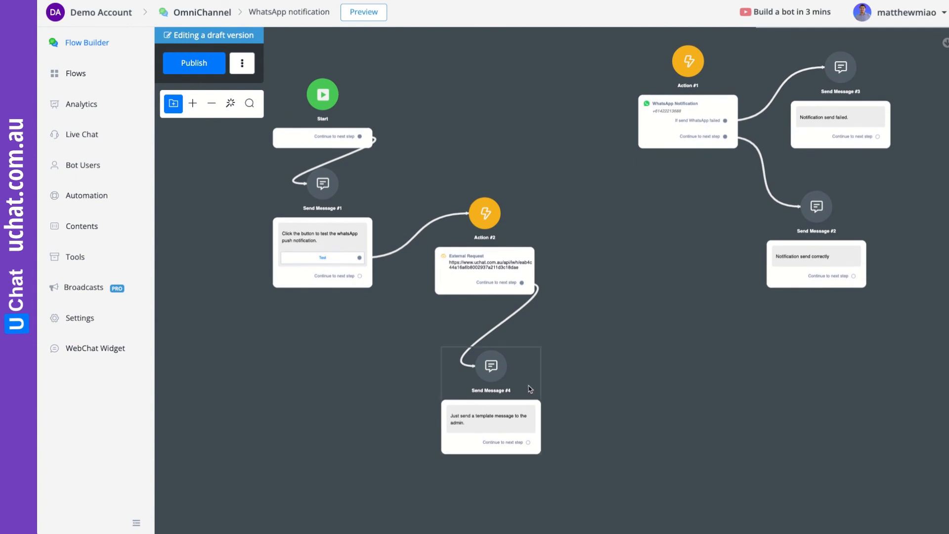
drag(531, 388, 525, 368)
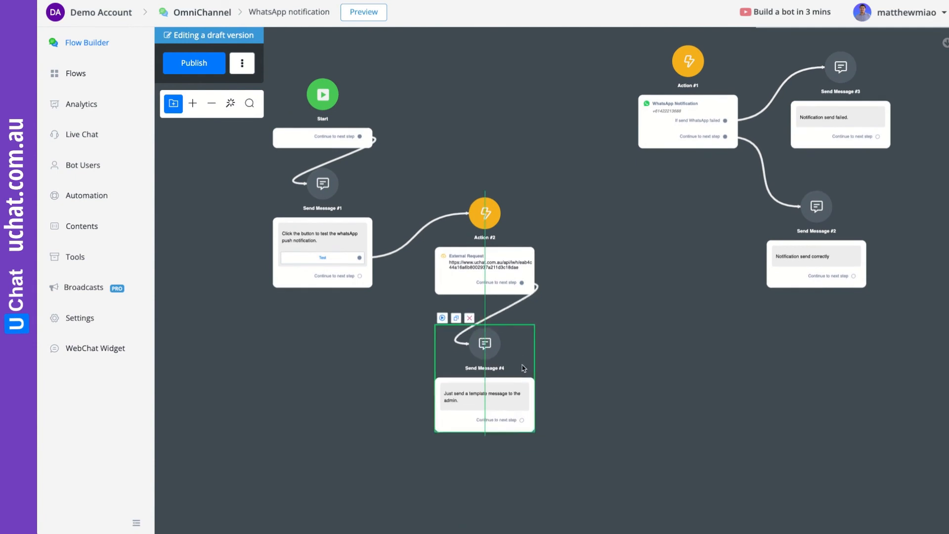
click(183, 69)
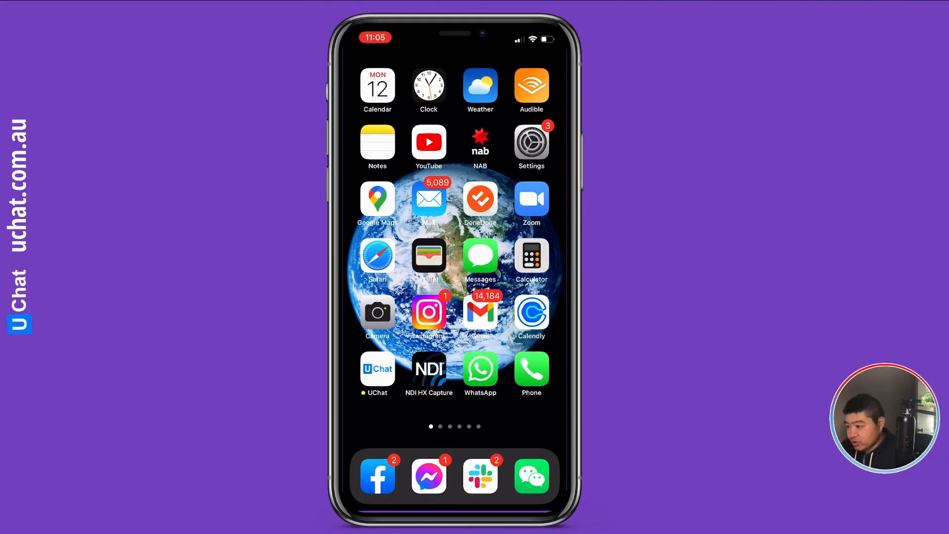
- On the iPhone, view the UChat WhatsApp Demo chat's new template asking if the issue was solved
click(481, 369)
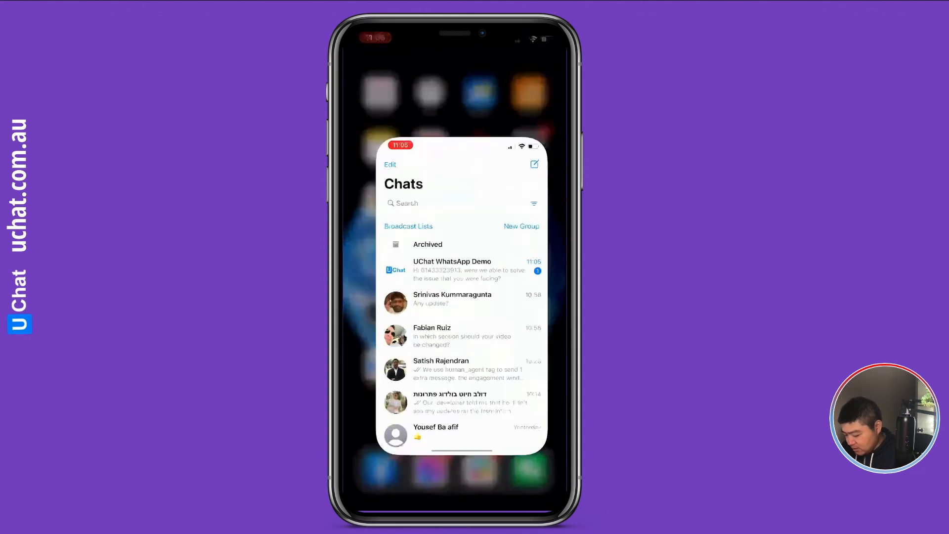
click(455, 199)
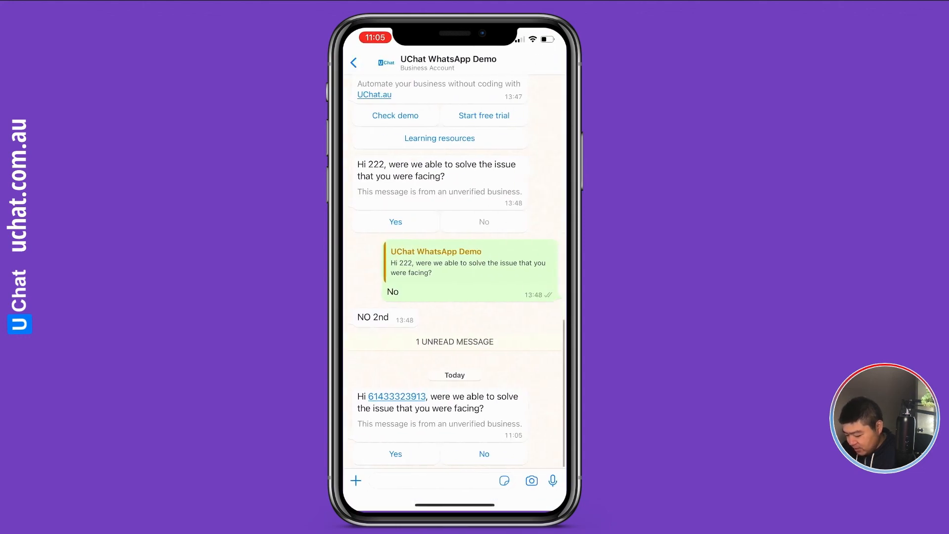